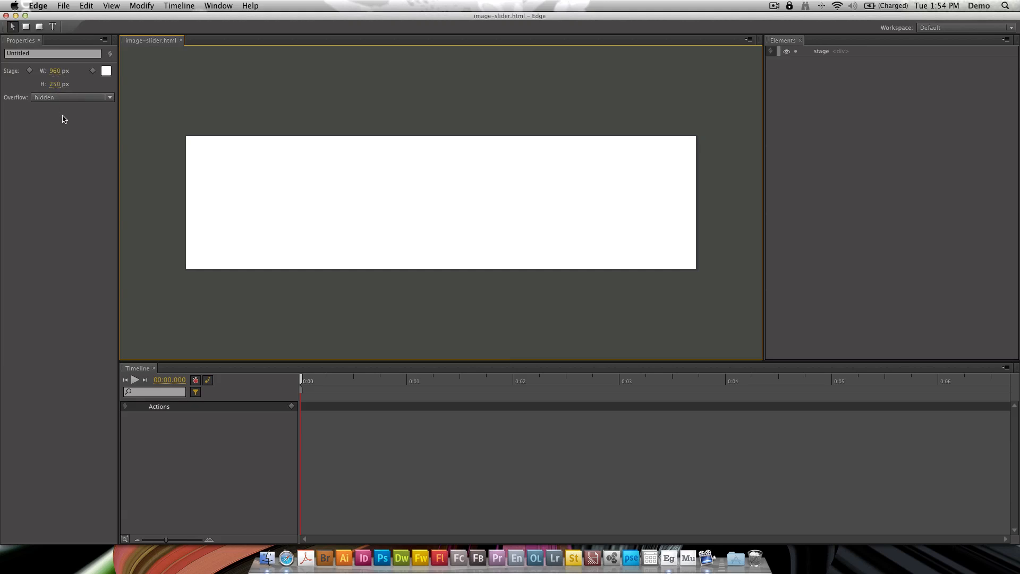
Step: Title the composition "Image Slider" in the stage properties
{"action": "left_click", "coordinate": [55, 53]}
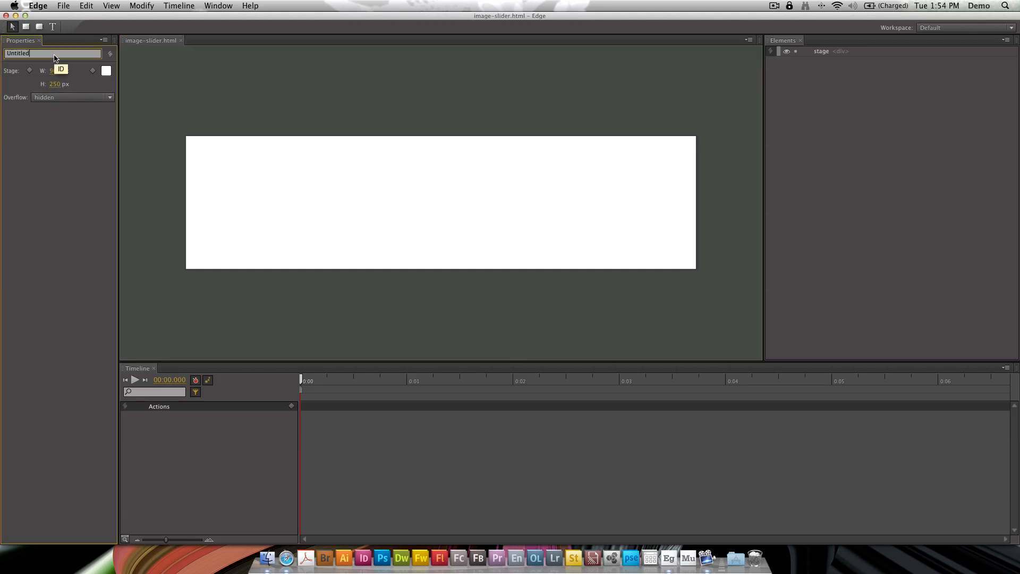
{"action": "type", "text": "Image P"}
{"action": "type", "text": "lider"}
{"action": "key", "text": "Return"}
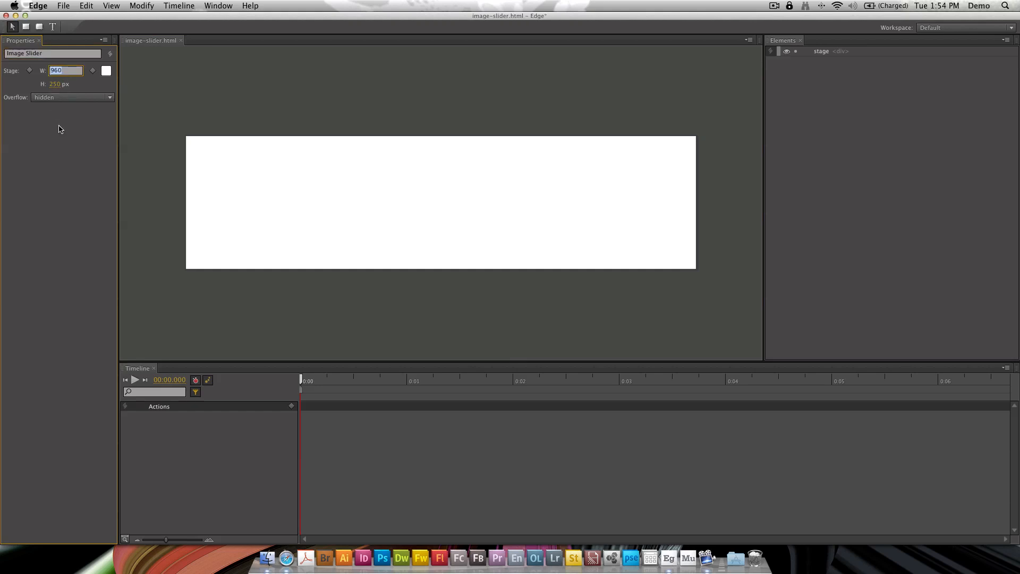
{"action": "left_click", "coordinate": [289, 92]}
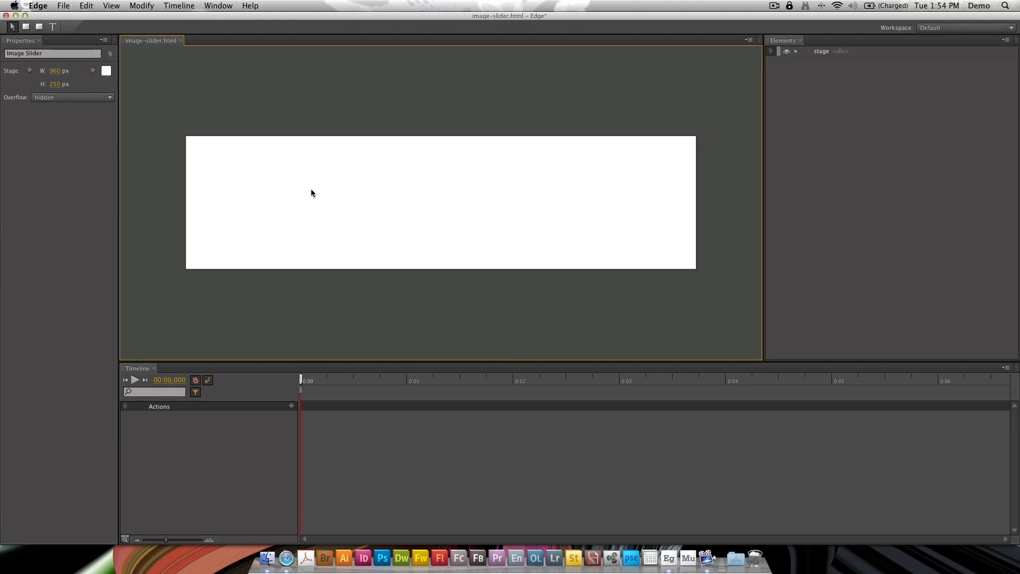
{"action": "left_click", "coordinate": [280, 434]}
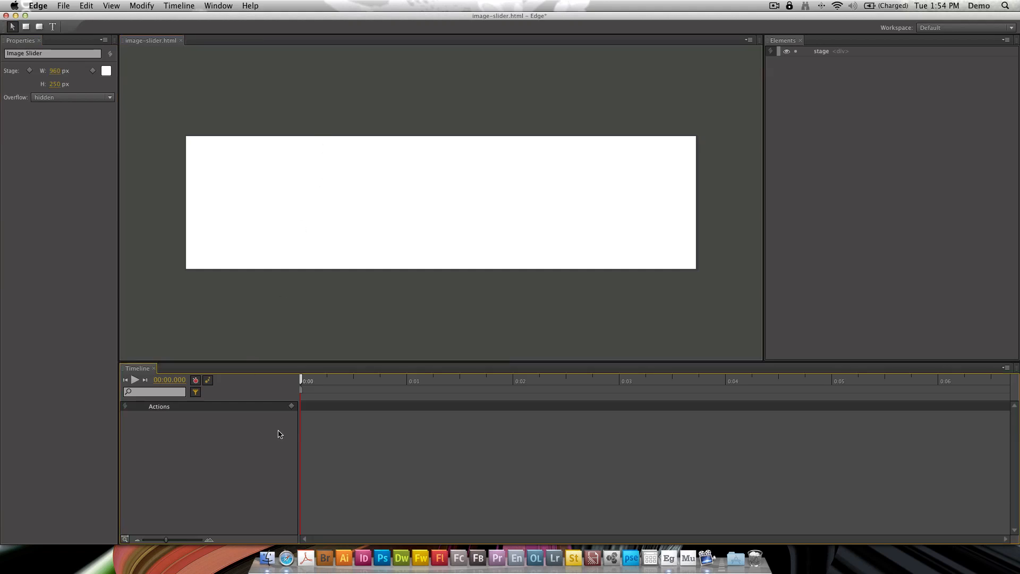
{"action": "left_click", "coordinate": [528, 210]}
{"action": "left_click", "coordinate": [839, 173]}
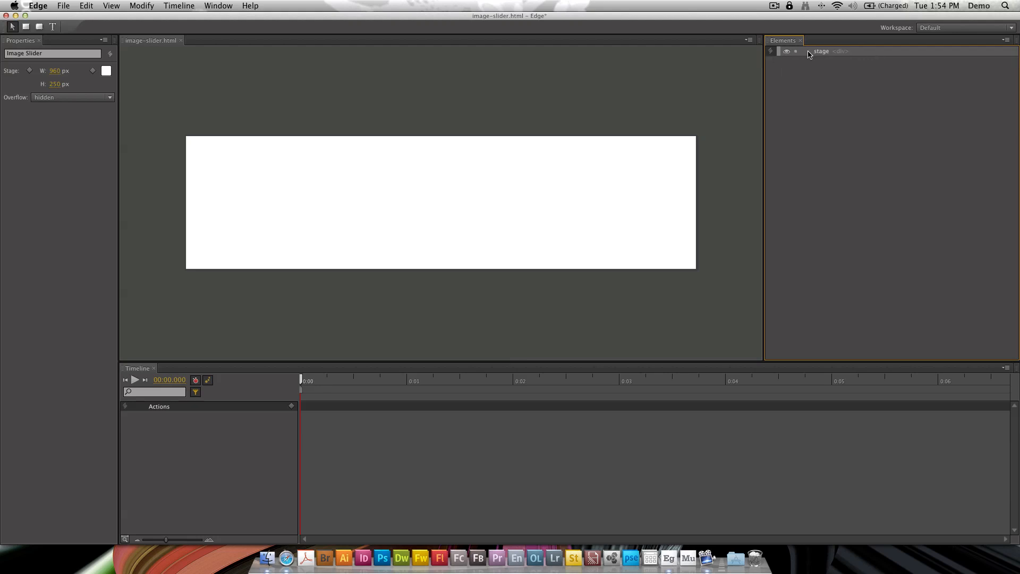
Step: Import image_2.jpg, image-1.jpg and image-3.jpg from the Slider Assets folder onto the stage
{"action": "left_click", "coordinate": [64, 6]}
{"action": "left_click", "coordinate": [101, 119]}
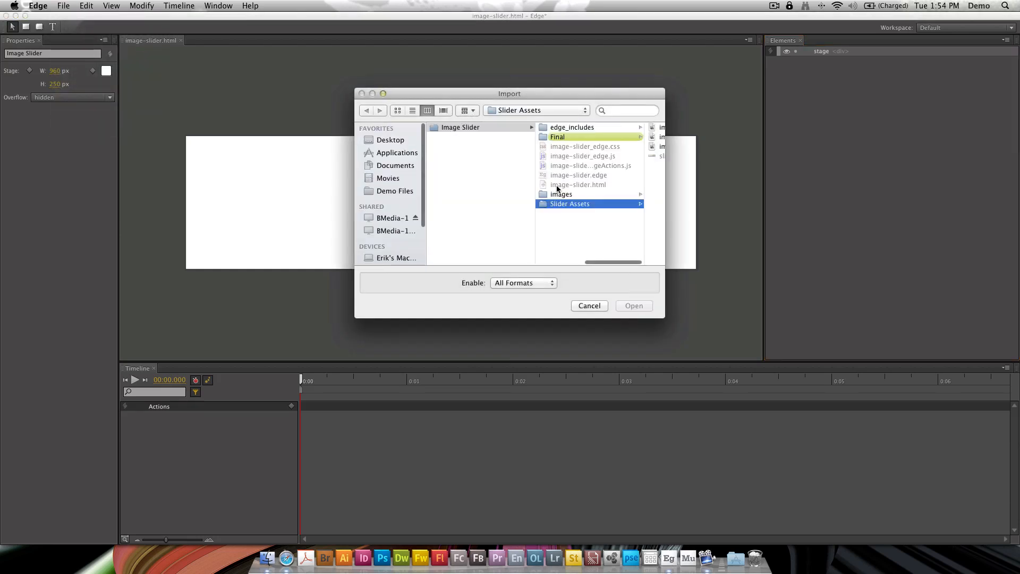
{"action": "scroll", "coordinate": [589, 216], "scroll_direction": "right", "scroll_amount": 5}
{"action": "left_click", "coordinate": [596, 146]}
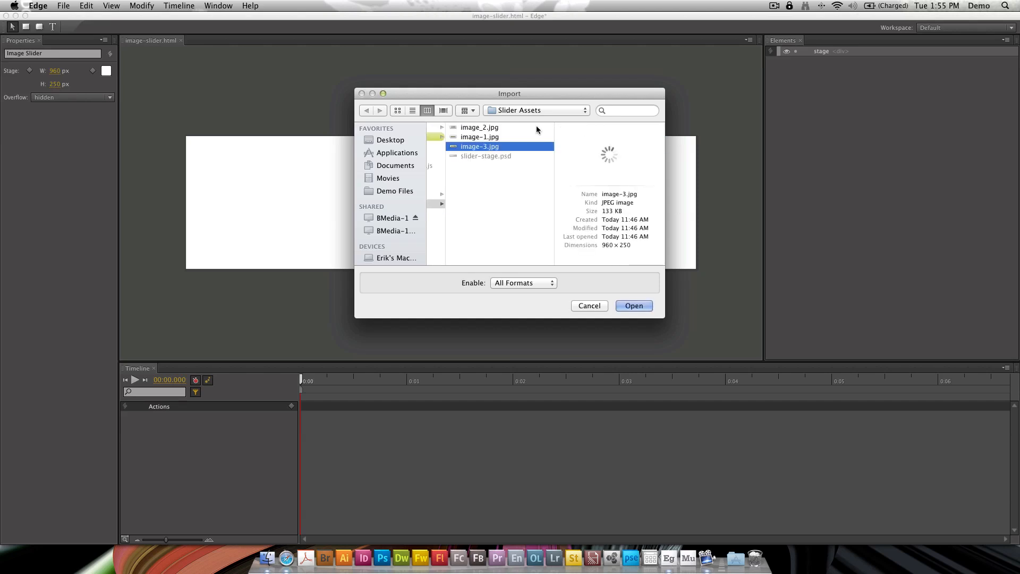
{"action": "left_click", "coordinate": [500, 128], "text": "shift"}
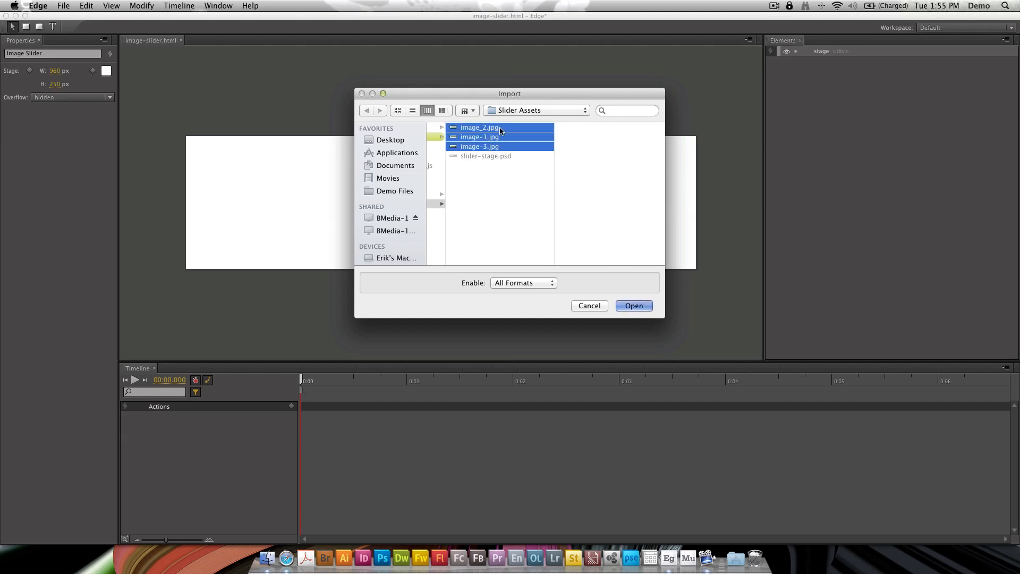
{"action": "key", "text": "Return"}
{"action": "left_click", "coordinate": [831, 148]}
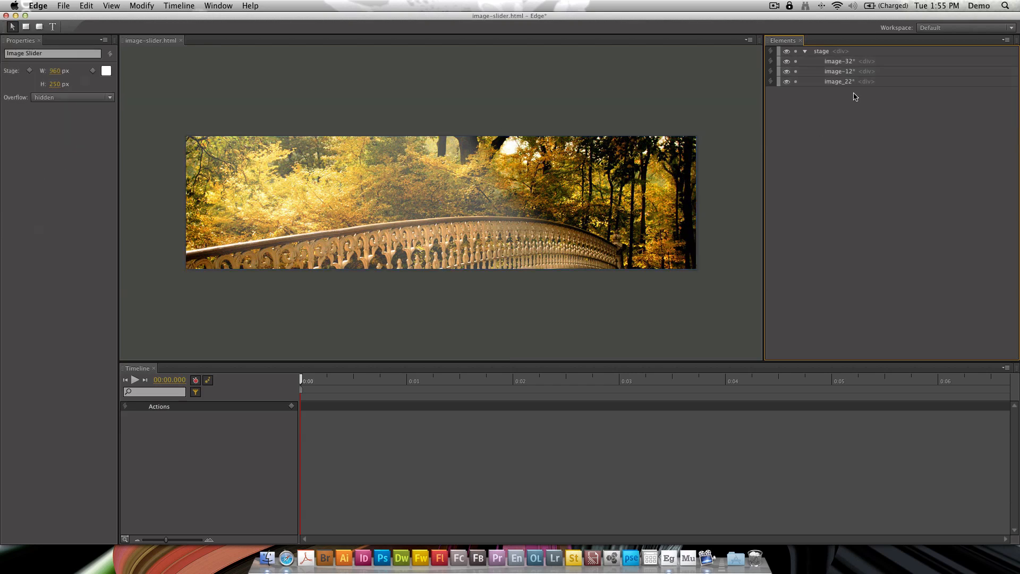
Step: Reorder the stage elements so image-12 sits at the bottom of the stack, below image_22
{"action": "left_click", "coordinate": [851, 73]}
{"action": "left_click_drag", "start_coordinate": [850, 91], "coordinate": [849, 90]}
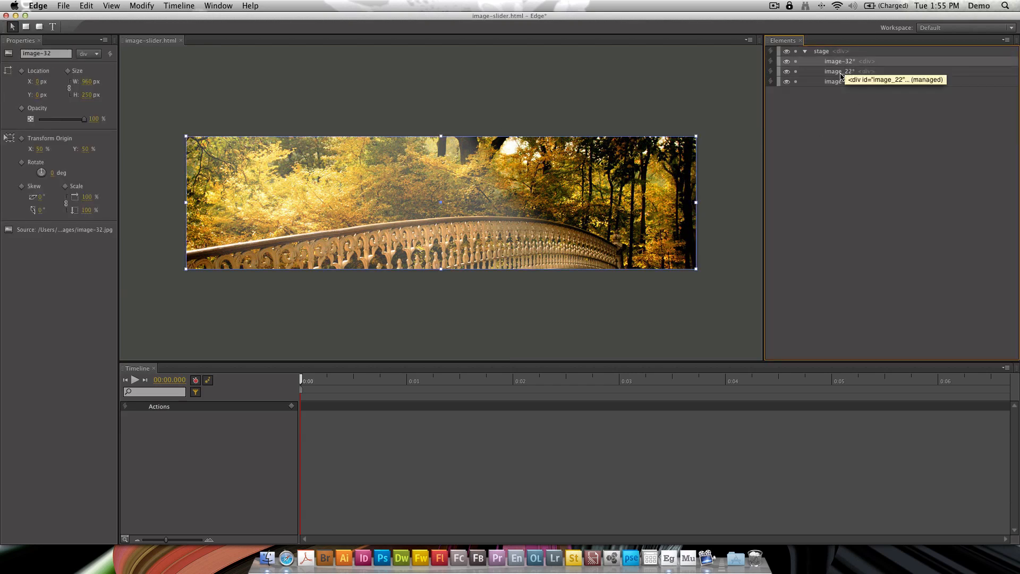
{"action": "left_click", "coordinate": [812, 145]}
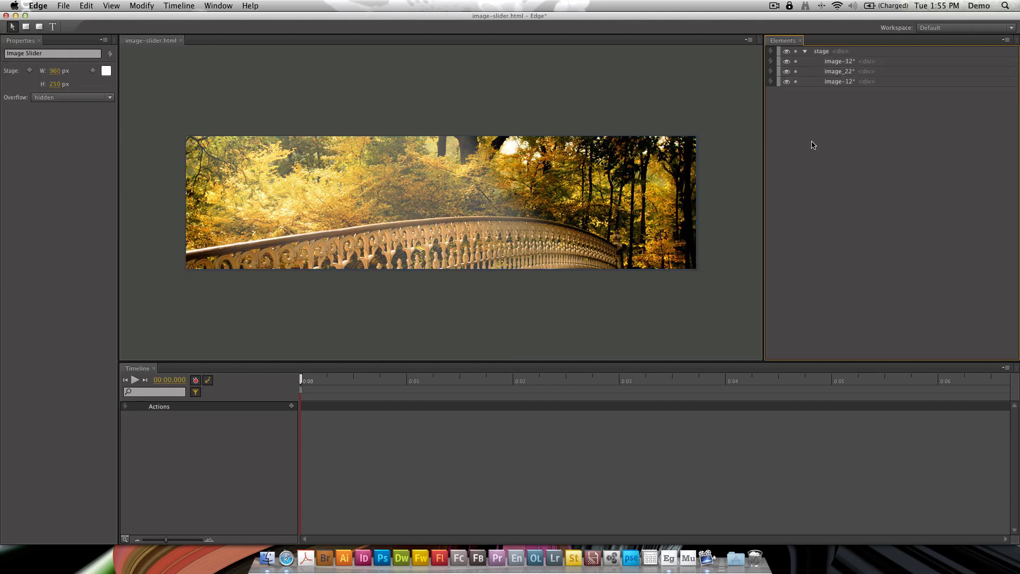
Step: Hide image-32 and image_22 and select the sunflower image, image-12
{"action": "left_click", "coordinate": [786, 61]}
{"action": "left_click", "coordinate": [787, 71]}
{"action": "left_click", "coordinate": [859, 64]}
{"action": "left_click", "coordinate": [854, 71]}
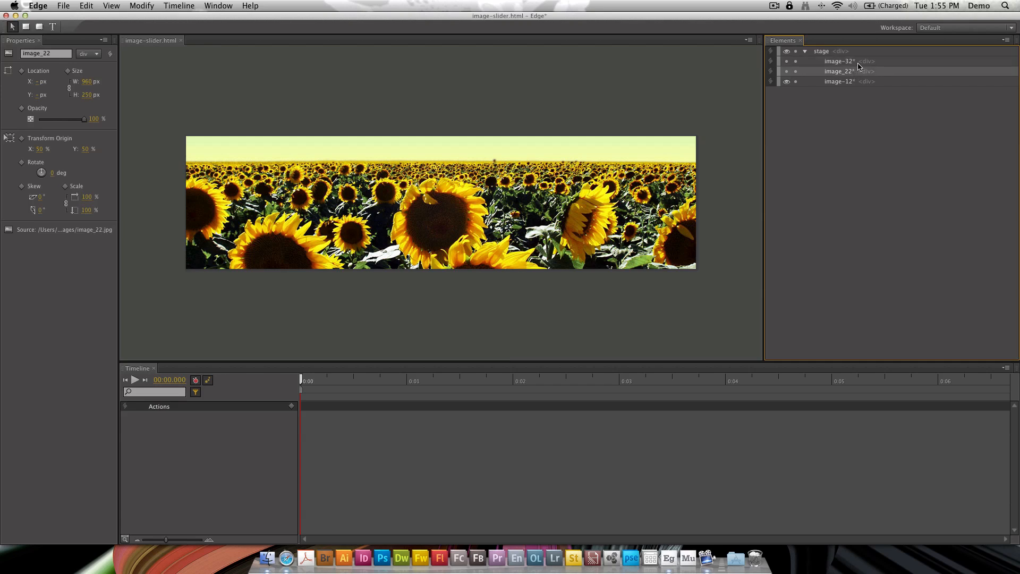
{"action": "left_click", "coordinate": [855, 64]}
{"action": "left_click", "coordinate": [849, 73]}
{"action": "left_click", "coordinate": [848, 82]}
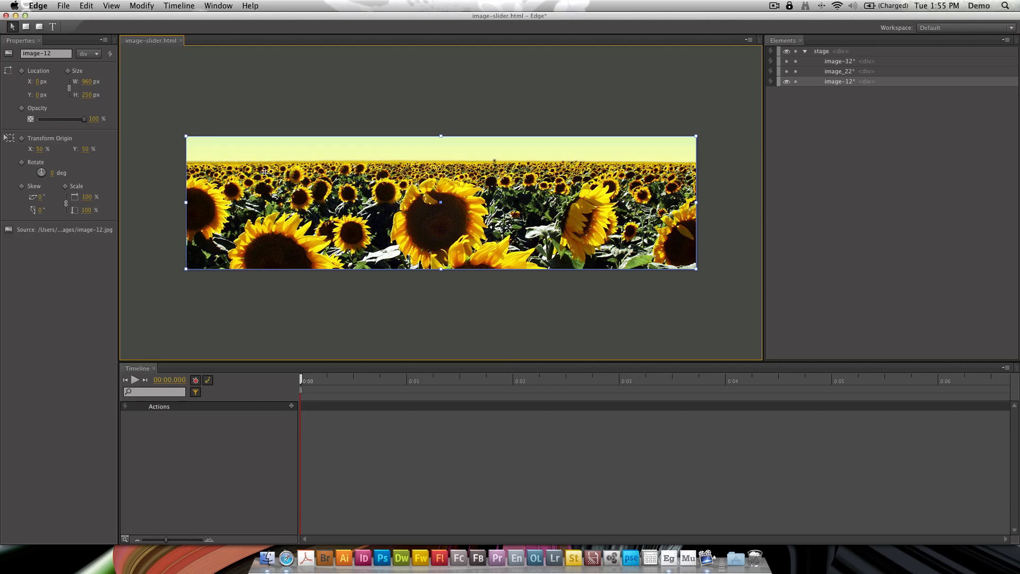
Step: Try moving the sunflower image across the stage with automatic keyframes on, and undo the moves
{"action": "left_click_drag", "start_coordinate": [256, 175], "coordinate": [298, 177]}
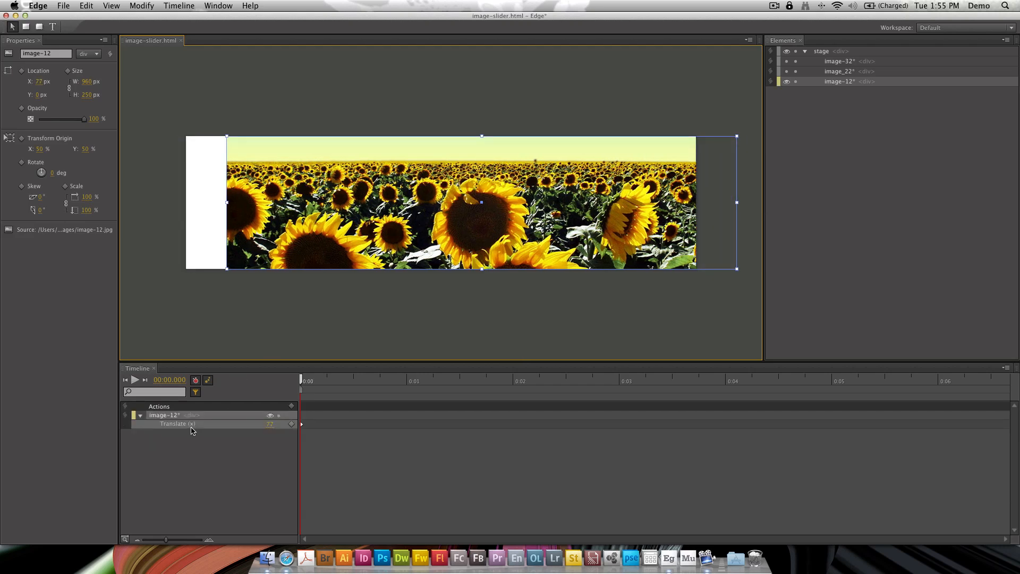
{"action": "left_click_drag", "start_coordinate": [266, 268], "coordinate": [261, 236]}
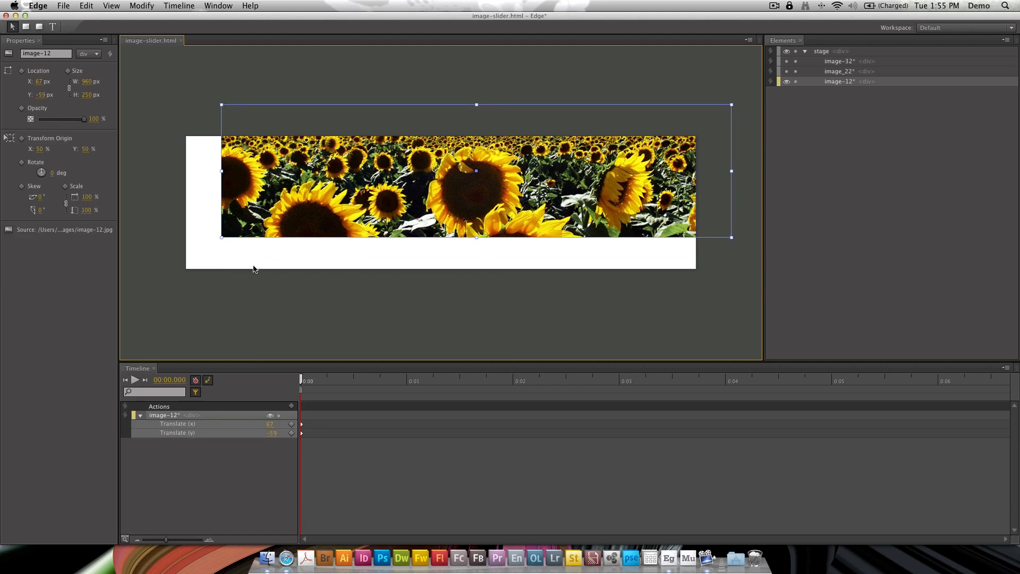
{"action": "key", "text": "super+z"}
{"action": "key", "text": "super+z"}
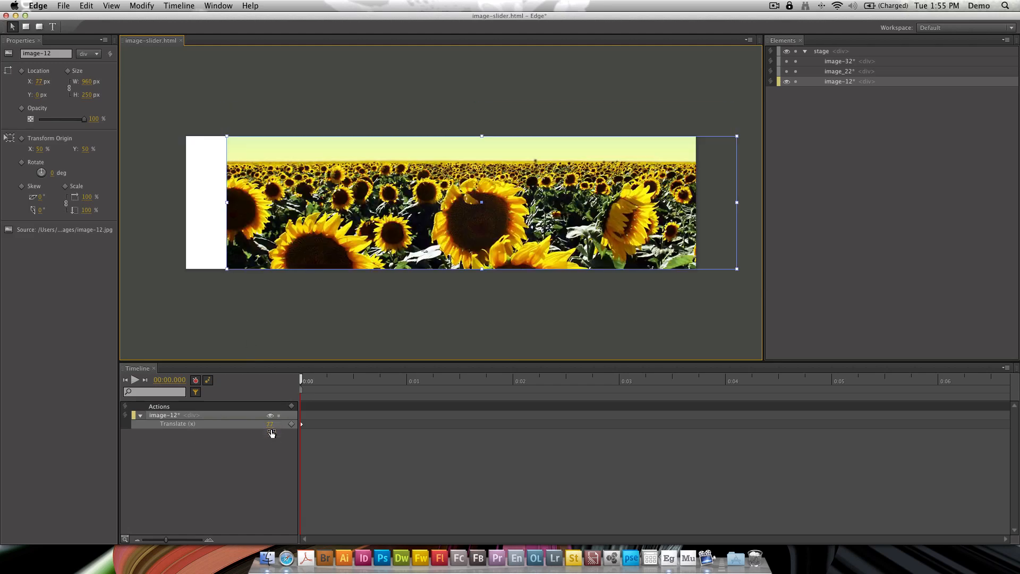
Step: Try repositioning the sunflower image with automatic keyframes turned off, and turn automatic keyframes back on
{"action": "left_click", "coordinate": [208, 381]}
{"action": "left_click", "coordinate": [195, 379]}
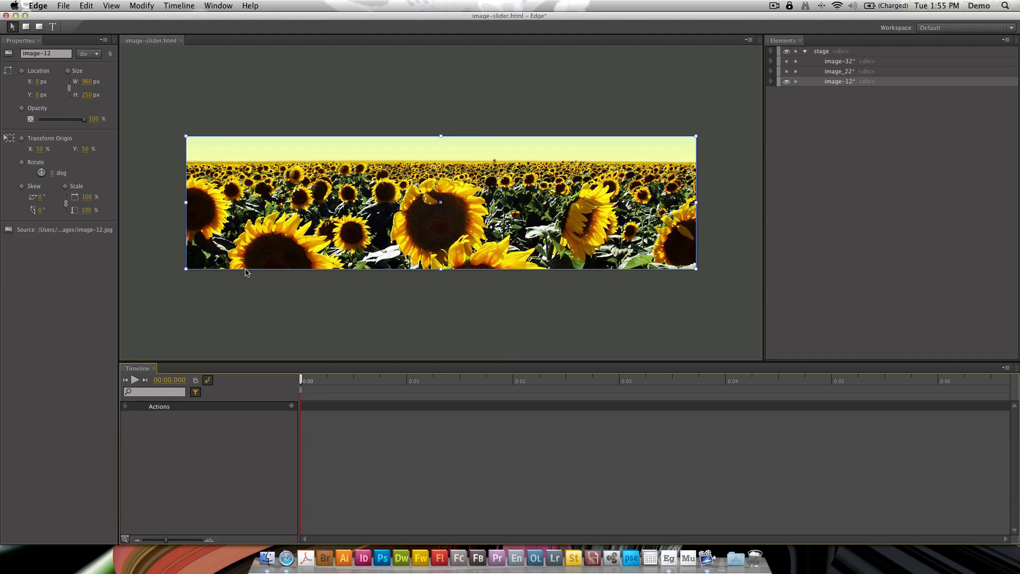
{"action": "mouse_move", "coordinate": [260, 236]}
{"action": "left_mouse_down"}
{"action": "mouse_move", "coordinate": [317, 217]}
{"action": "mouse_move", "coordinate": [245, 205]}
{"action": "mouse_move", "coordinate": [271, 227]}
{"action": "left_mouse_up"}
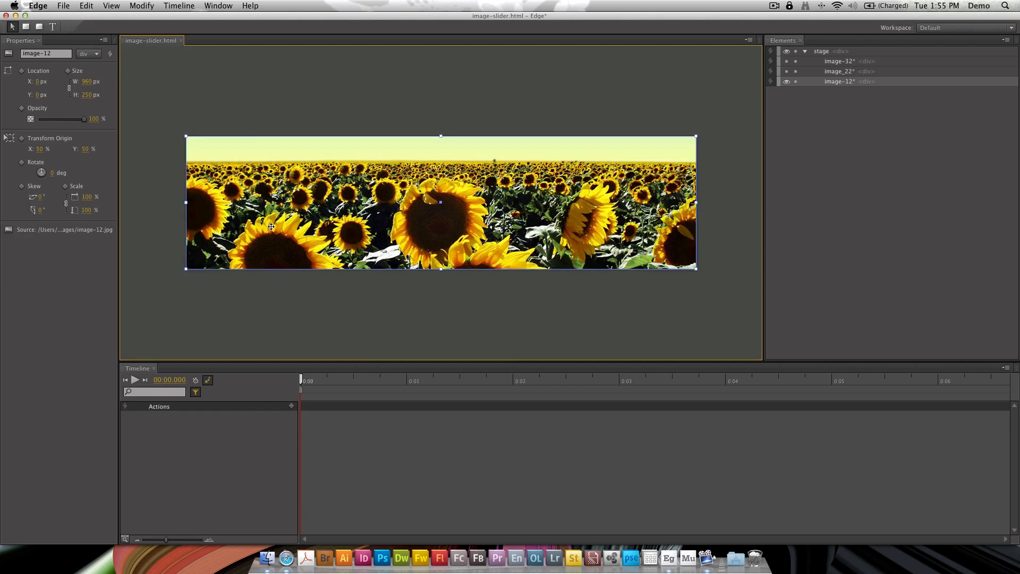
{"action": "left_click", "coordinate": [251, 301]}
{"action": "left_click", "coordinate": [196, 380]}
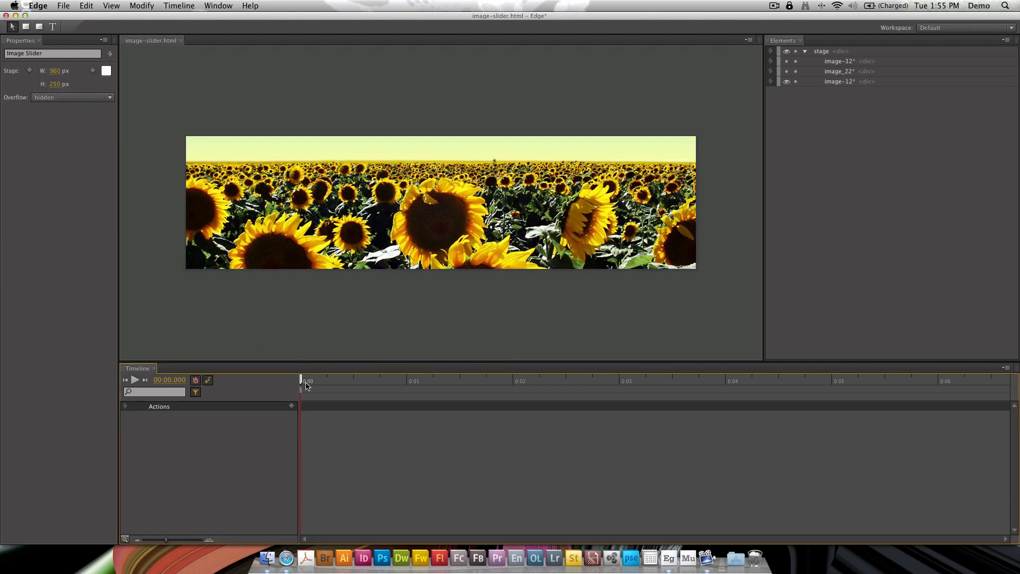
Step: Create an opacity keyframe of 100% for image-12 at the start of the timeline
{"action": "mouse_move", "coordinate": [301, 379]}
{"action": "left_mouse_down"}
{"action": "mouse_move", "coordinate": [370, 379]}
{"action": "mouse_move", "coordinate": [289, 382]}
{"action": "left_mouse_up"}
{"action": "left_click", "coordinate": [348, 251]}
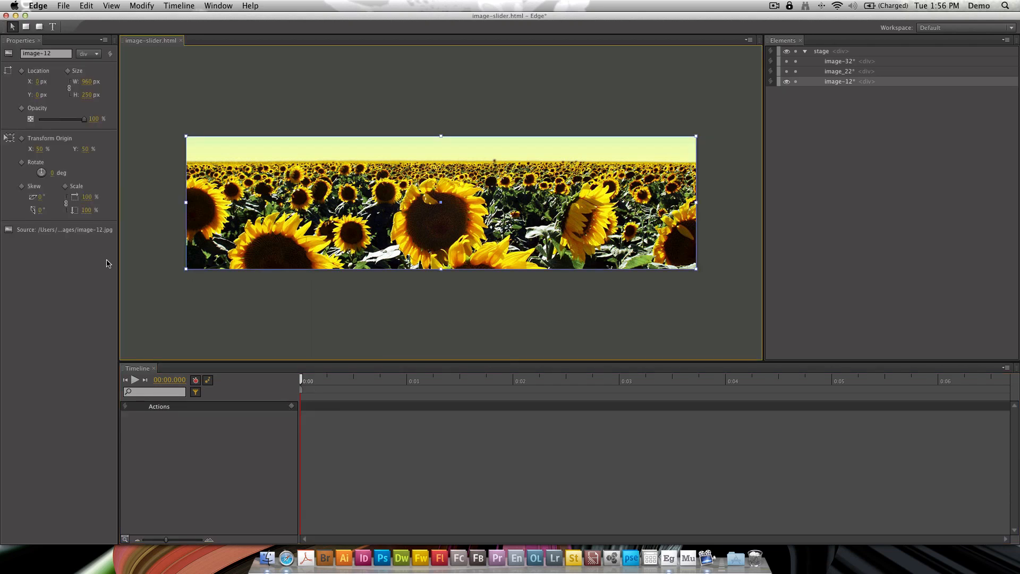
{"action": "left_click", "coordinate": [391, 295]}
{"action": "left_click", "coordinate": [369, 216]}
{"action": "mouse_move", "coordinate": [88, 120]}
{"action": "left_mouse_down"}
{"action": "mouse_move", "coordinate": [79, 121]}
{"action": "mouse_move", "coordinate": [90, 121]}
{"action": "left_mouse_up"}
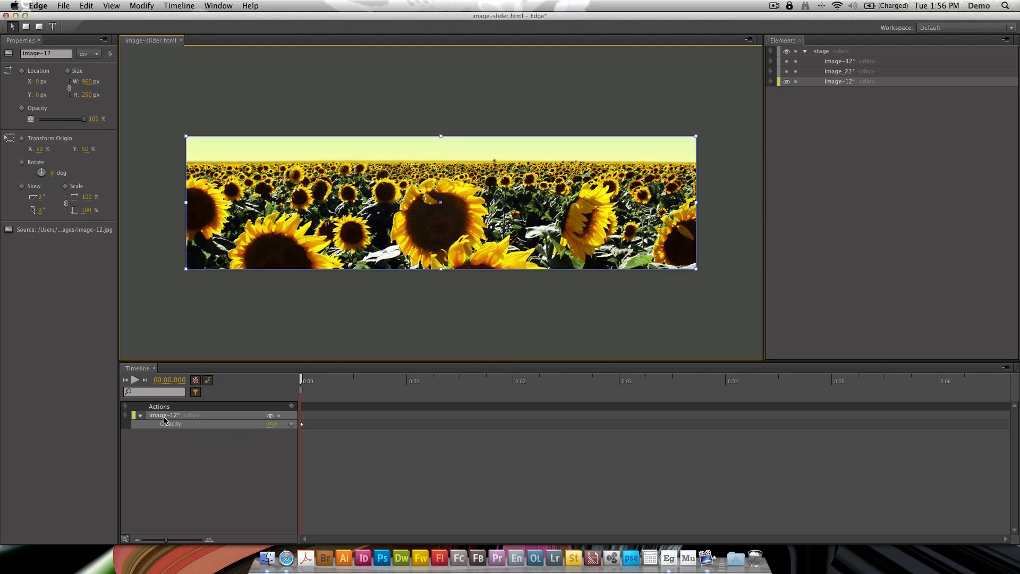
{"action": "left_click", "coordinate": [190, 419]}
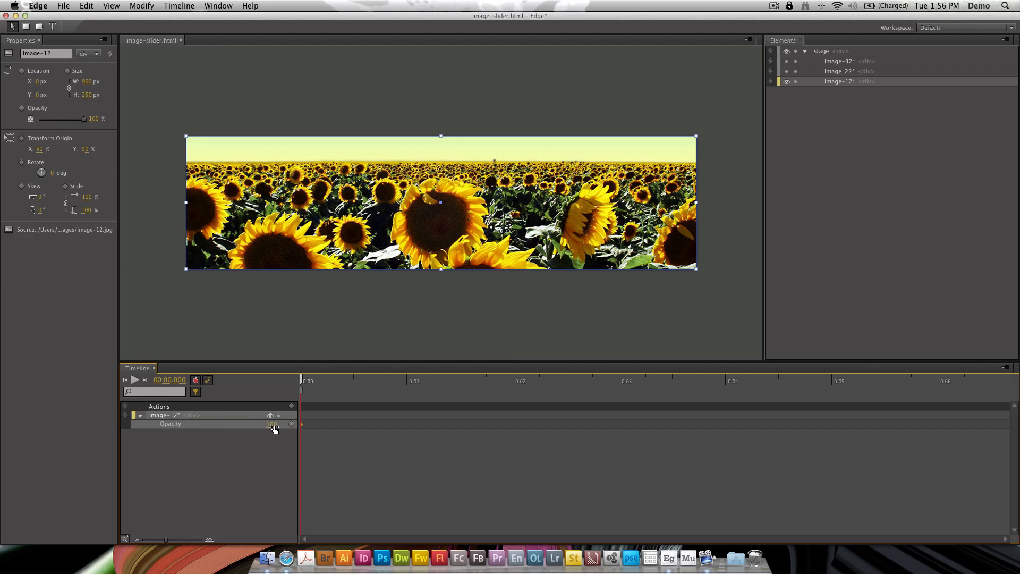
Step: Set the opacity of image_22 and image-32 to 0% at the start of the timeline
{"action": "left_click_drag", "start_coordinate": [301, 380], "coordinate": [621, 375]}
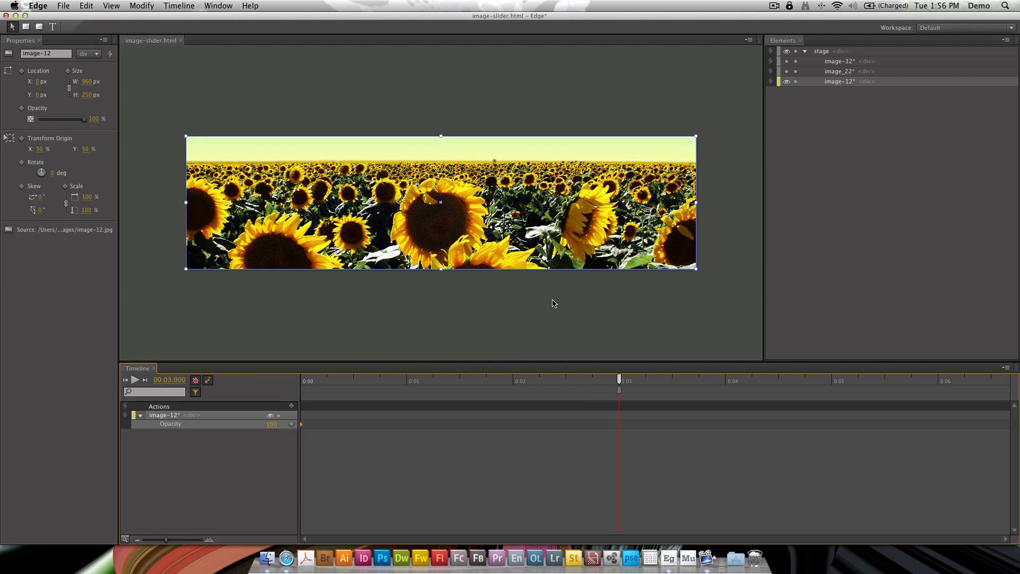
{"action": "left_click", "coordinate": [841, 73]}
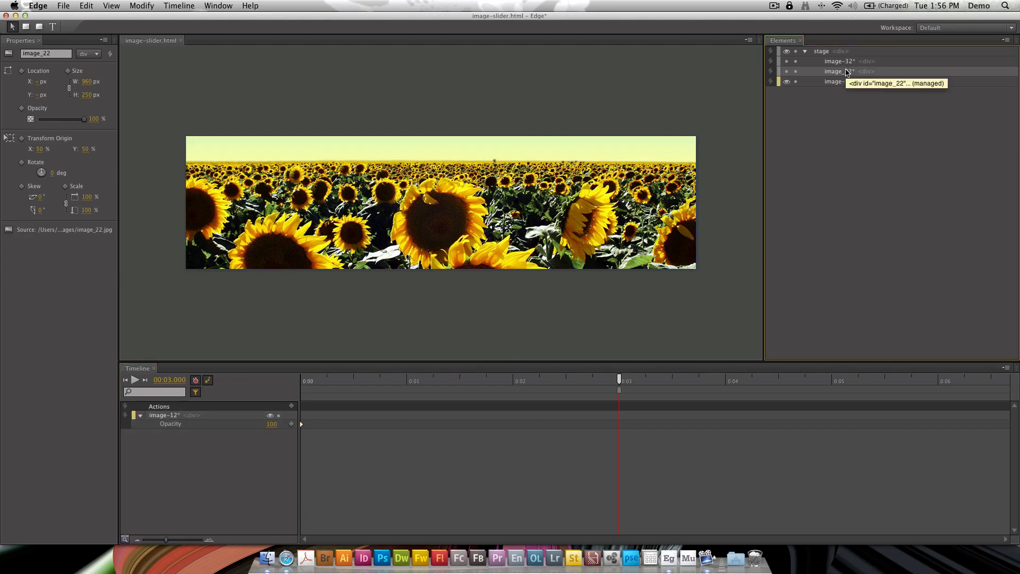
{"action": "left_click_drag", "start_coordinate": [619, 380], "coordinate": [290, 386]}
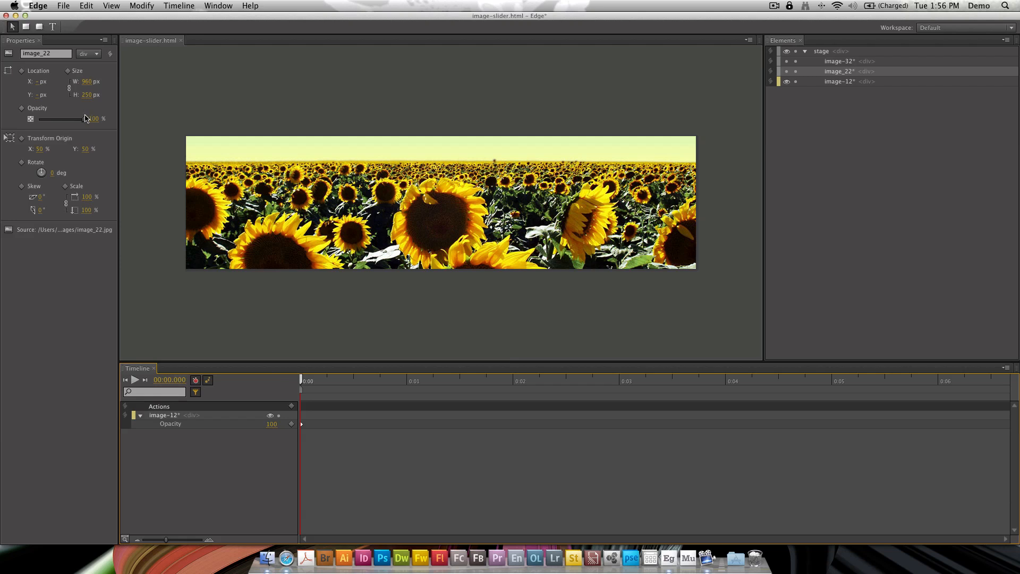
{"action": "left_click_drag", "start_coordinate": [84, 119], "coordinate": [13, 124]}
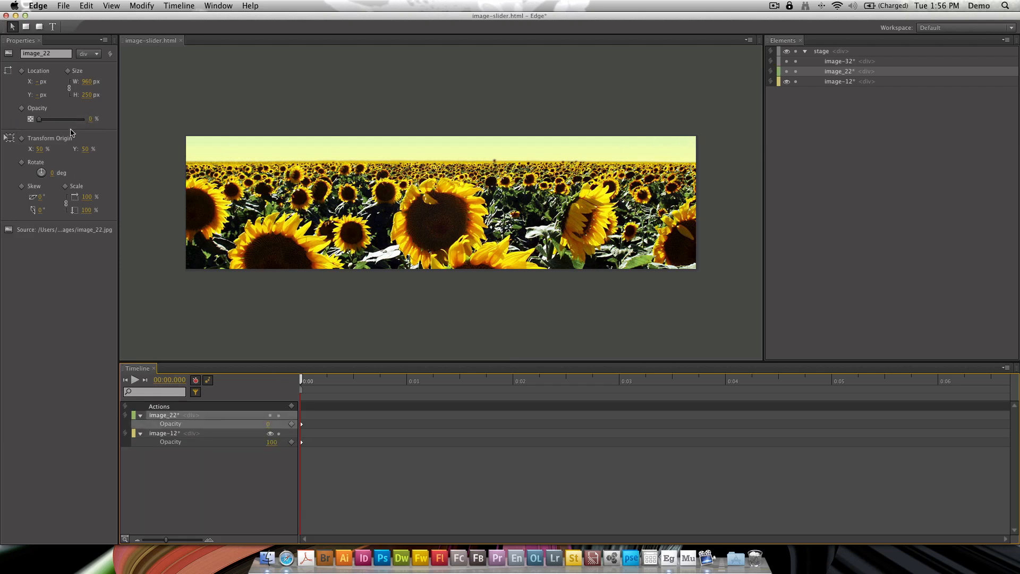
{"action": "left_click", "coordinate": [849, 63]}
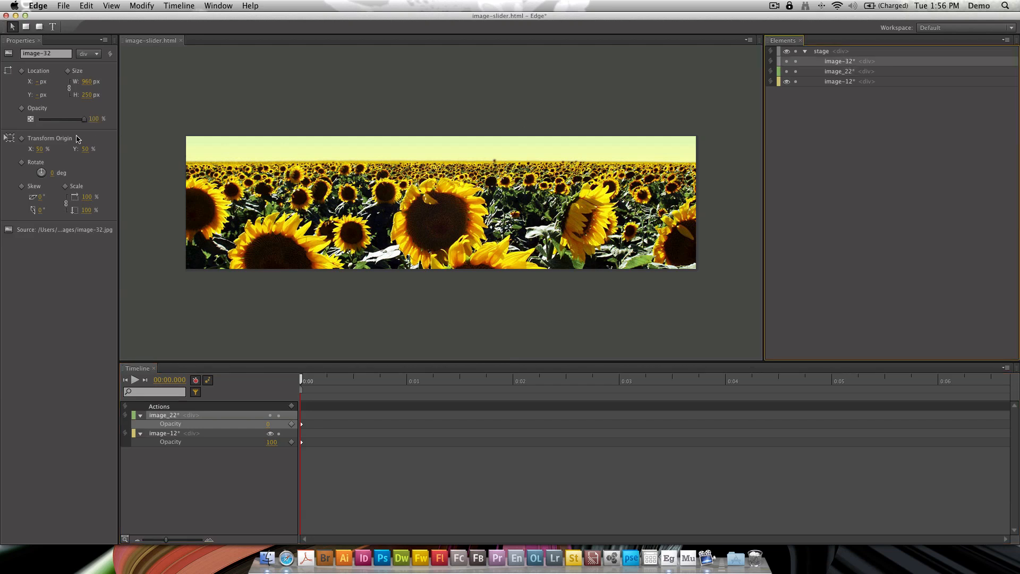
{"action": "left_click_drag", "start_coordinate": [84, 119], "coordinate": [3, 125]}
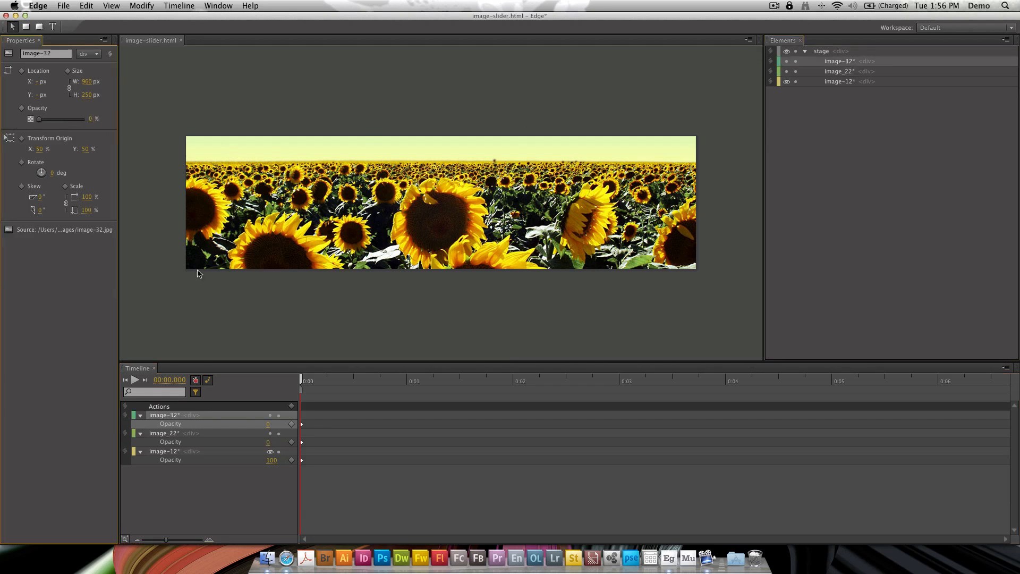
{"action": "left_click", "coordinate": [197, 443]}
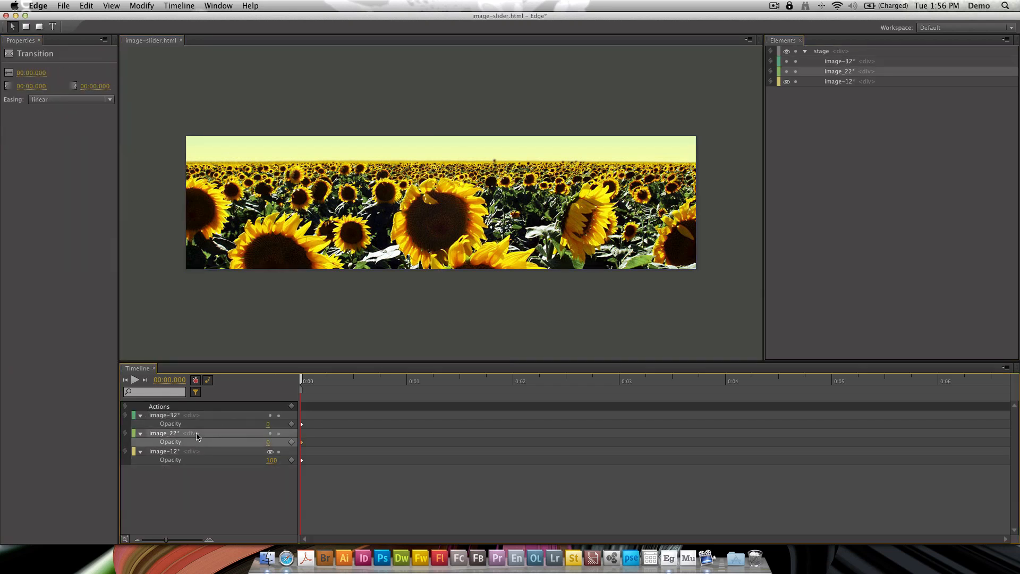
{"action": "left_click", "coordinate": [200, 418]}
{"action": "left_click", "coordinate": [192, 437]}
{"action": "left_click", "coordinate": [191, 454]}
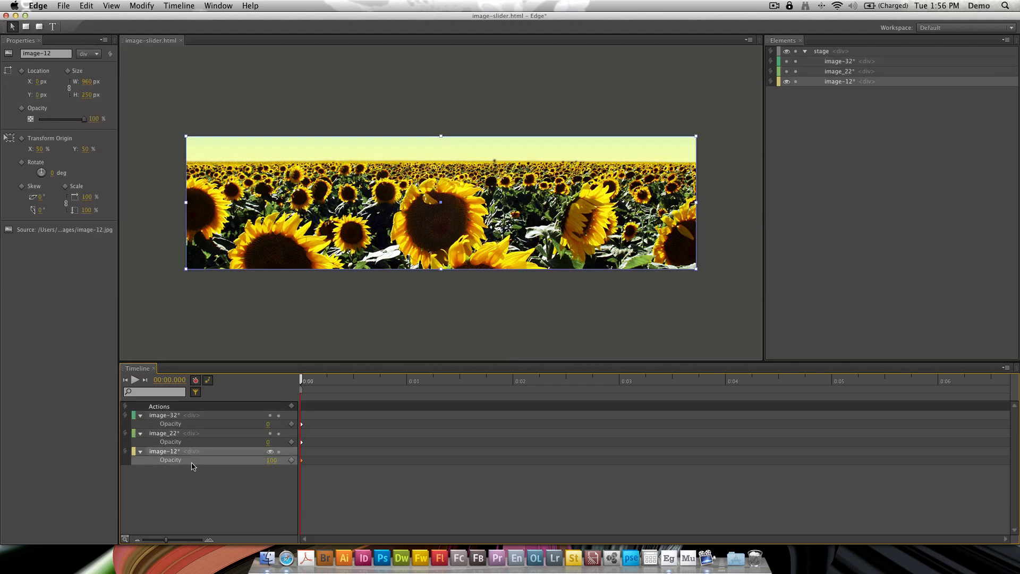
Step: Clear the selection and move the playhead to the 3-second mark
{"action": "left_click", "coordinate": [215, 490]}
{"action": "left_click_drag", "start_coordinate": [301, 379], "coordinate": [570, 381]}
{"action": "left_click", "coordinate": [619, 381]}
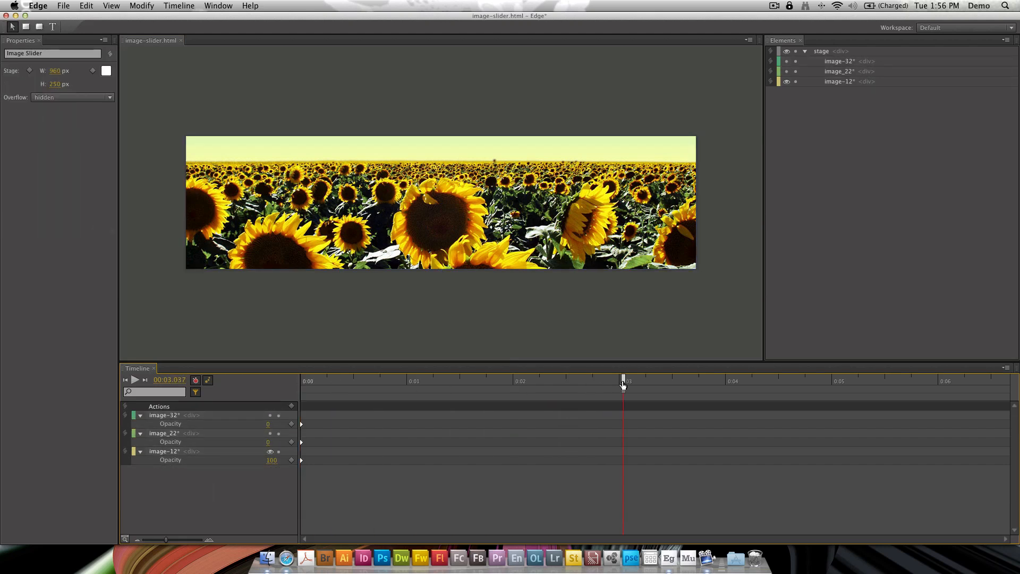
Step: Try fading image_22 to 100% opacity at 3 seconds, and undo the change
{"action": "left_click", "coordinate": [221, 437]}
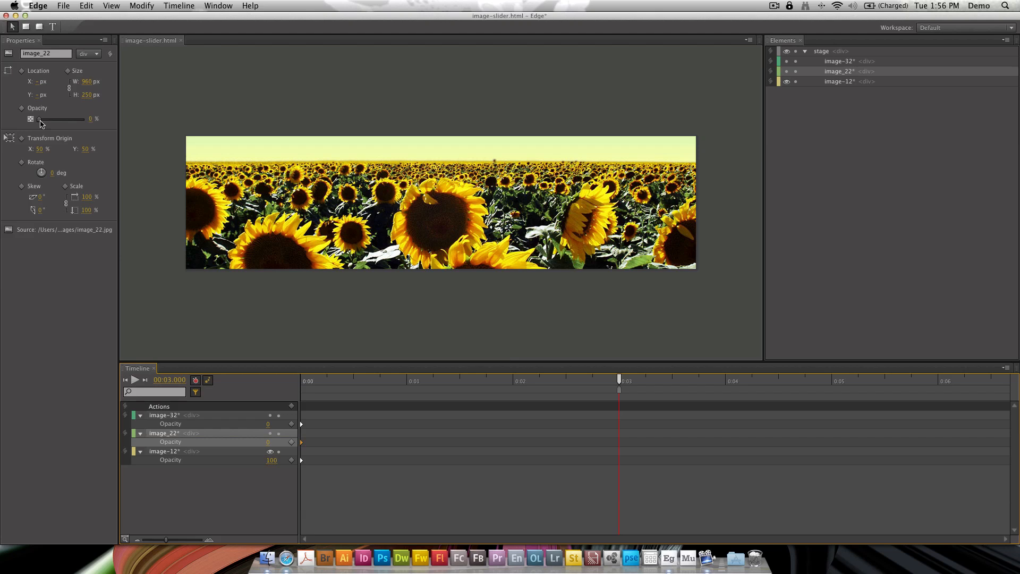
{"action": "left_click_drag", "start_coordinate": [39, 119], "coordinate": [82, 124]}
{"action": "left_click_drag", "start_coordinate": [91, 123], "coordinate": [93, 123]}
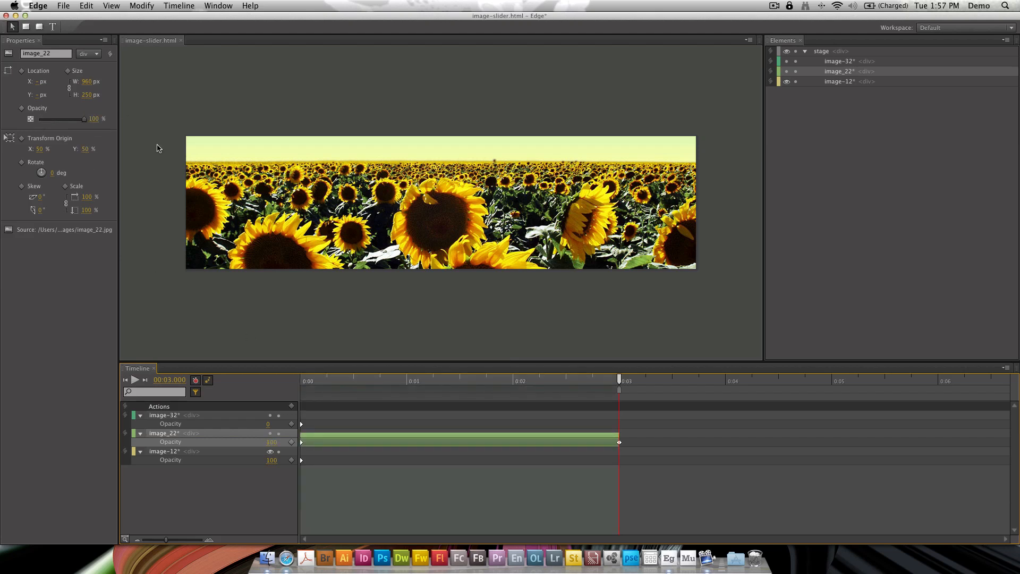
{"action": "mouse_move", "coordinate": [618, 379]}
{"action": "left_mouse_down"}
{"action": "mouse_move", "coordinate": [349, 392]}
{"action": "mouse_move", "coordinate": [353, 382]}
{"action": "mouse_move", "coordinate": [566, 383]}
{"action": "mouse_move", "coordinate": [302, 396]}
{"action": "mouse_move", "coordinate": [632, 392]}
{"action": "mouse_move", "coordinate": [617, 393]}
{"action": "left_mouse_up"}
{"action": "key", "text": "super+z"}
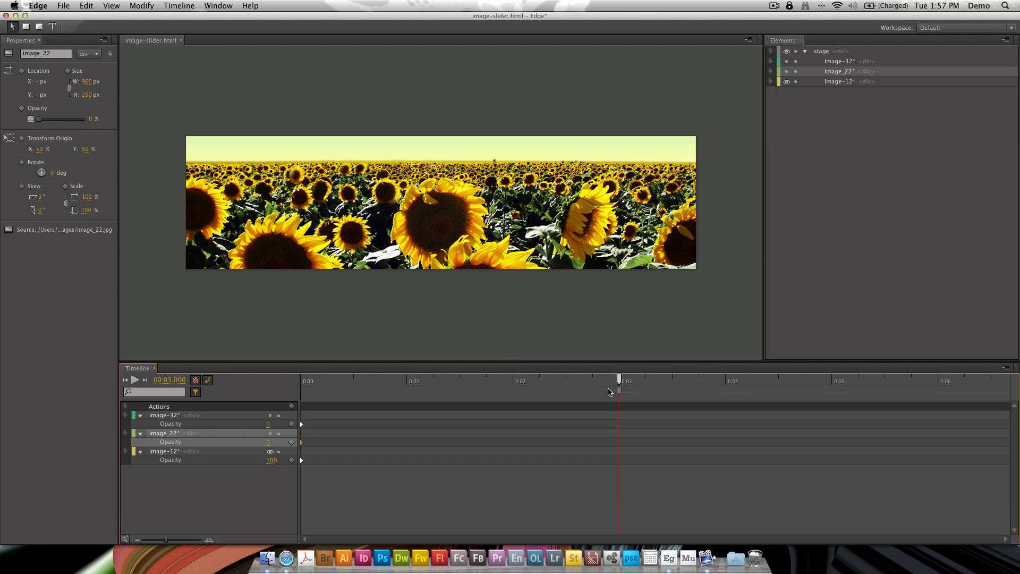
{"action": "left_click", "coordinate": [574, 447]}
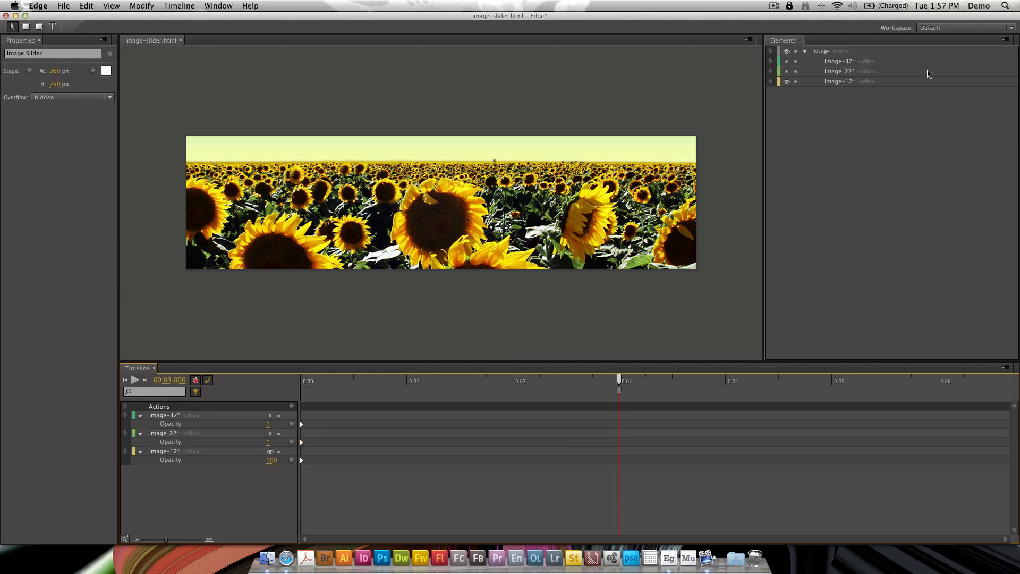
Step: Make image_22 visible and keyframe its opacity from 0% at 3 seconds to 100% at 4 seconds
{"action": "left_click", "coordinate": [857, 72]}
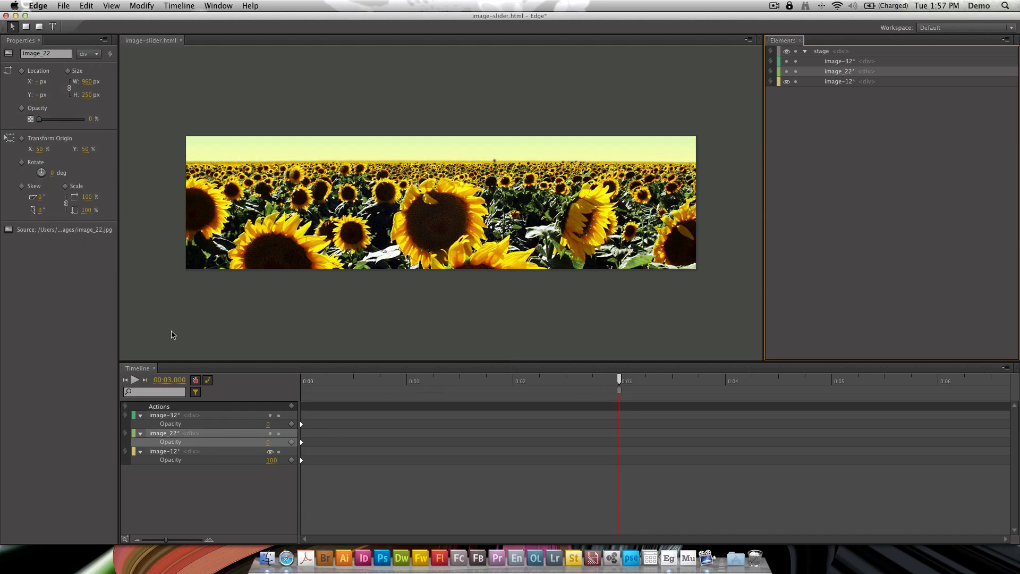
{"action": "left_click", "coordinate": [291, 442]}
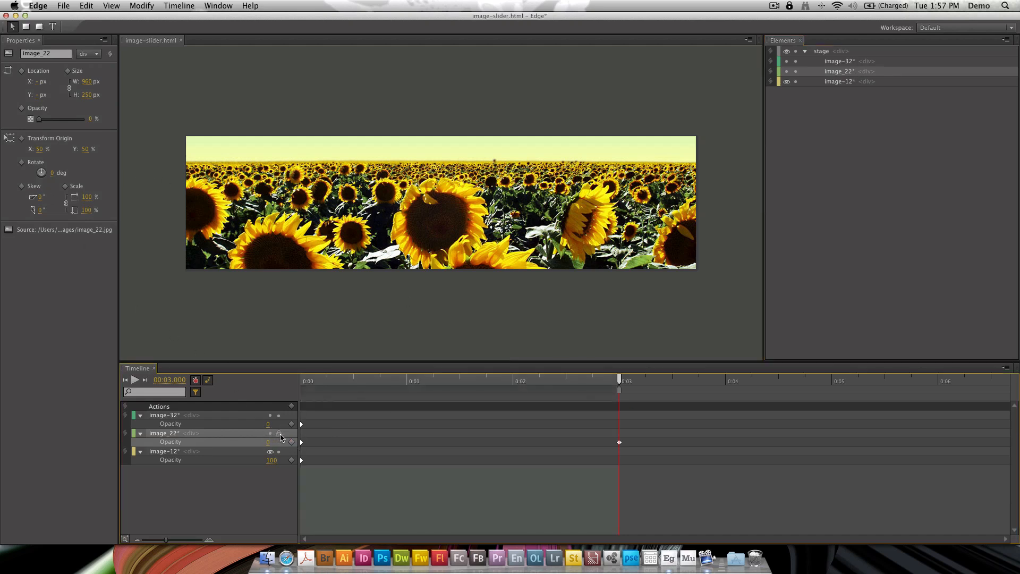
{"action": "left_click", "coordinate": [271, 434]}
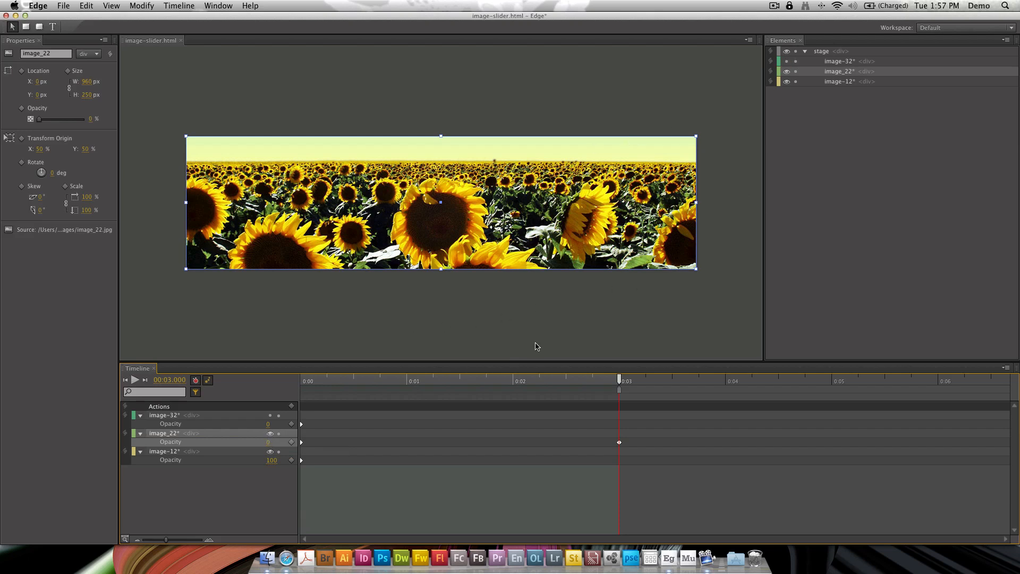
{"action": "left_click_drag", "start_coordinate": [621, 381], "coordinate": [728, 380]}
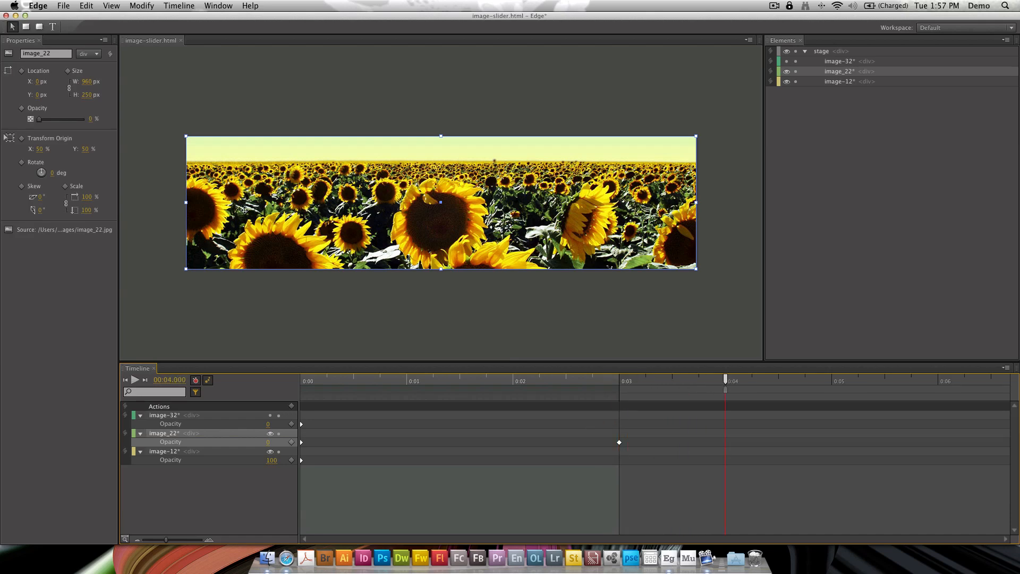
{"action": "left_click_drag", "start_coordinate": [47, 119], "coordinate": [84, 119]}
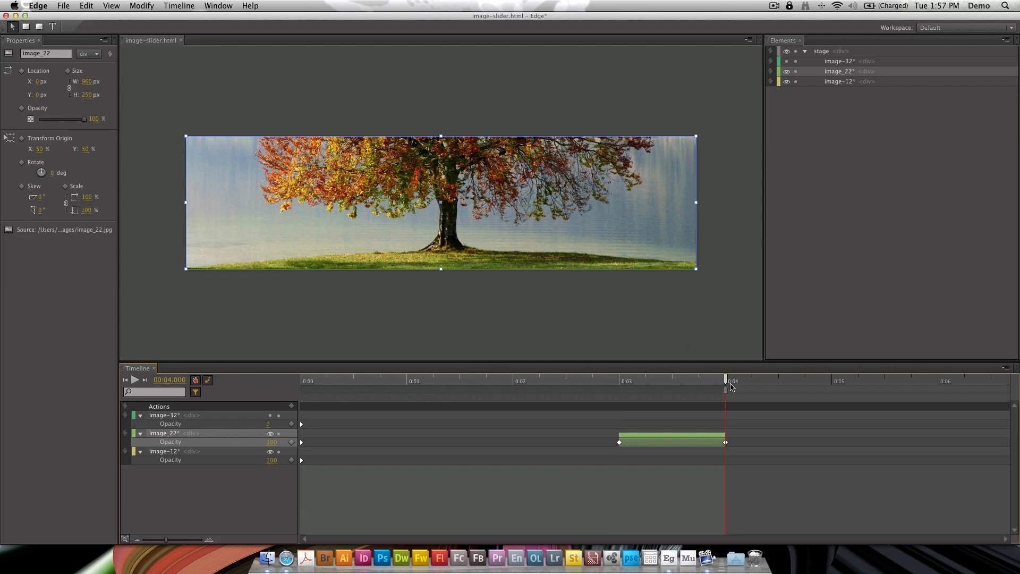
Step: Make image-32 visible and keyframe its opacity from 0% at 7 seconds to 100% at 8 seconds
{"action": "left_click_drag", "start_coordinate": [726, 381], "coordinate": [900, 389]}
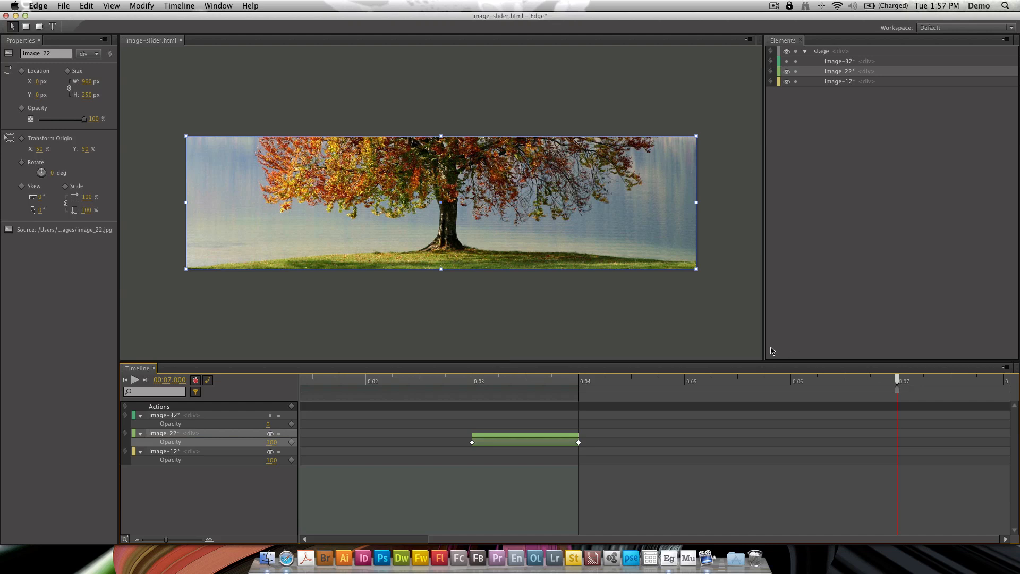
{"action": "left_click", "coordinate": [206, 424]}
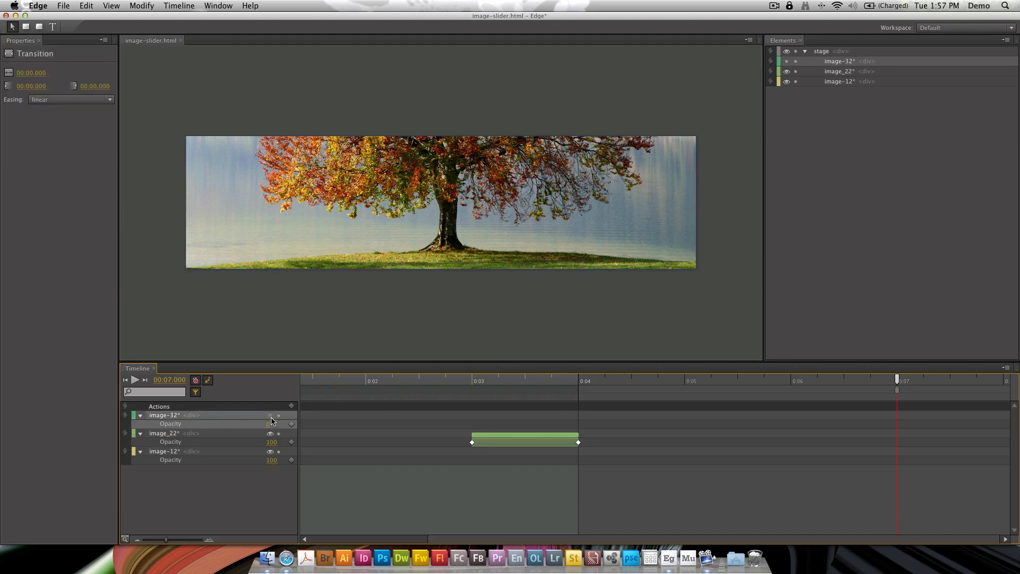
{"action": "left_click", "coordinate": [270, 416]}
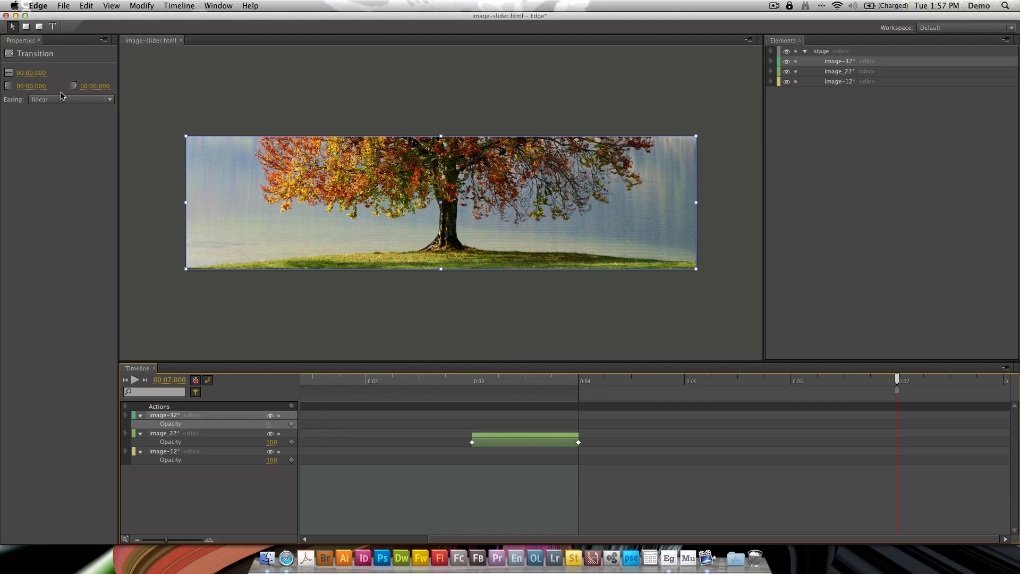
{"action": "left_click", "coordinate": [191, 417]}
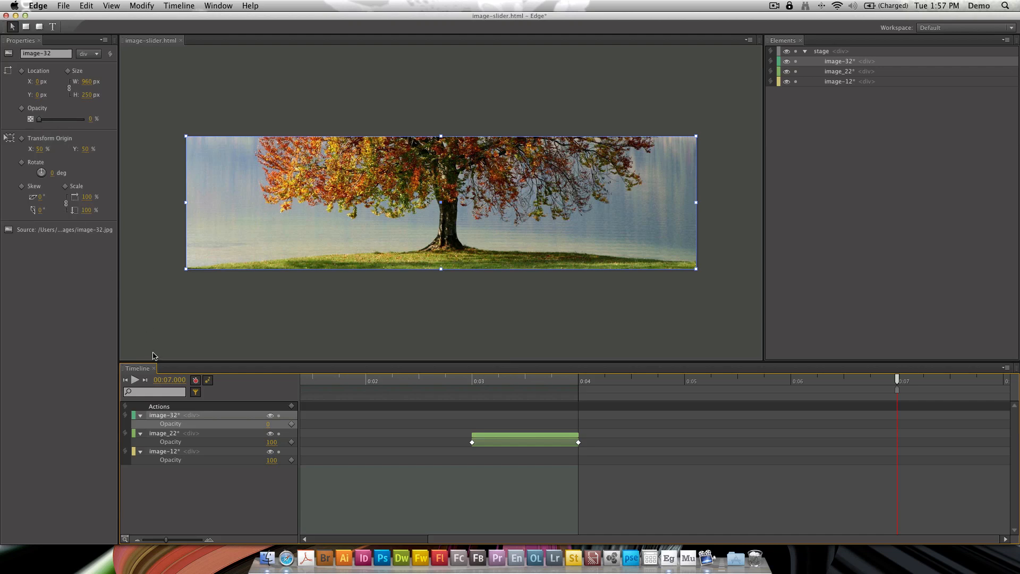
{"action": "left_click", "coordinate": [292, 424]}
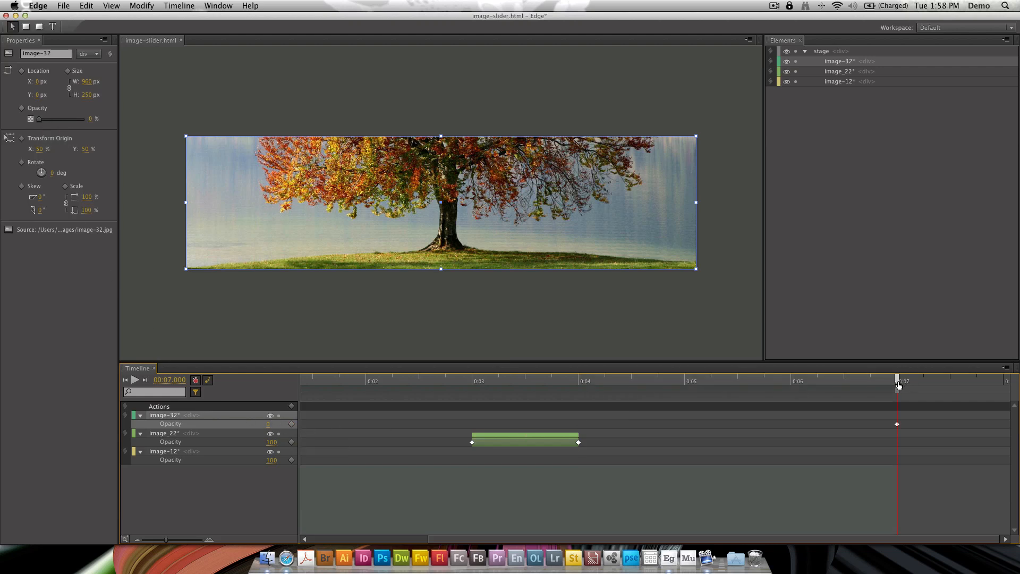
{"action": "left_click_drag", "start_coordinate": [896, 382], "coordinate": [1003, 380]}
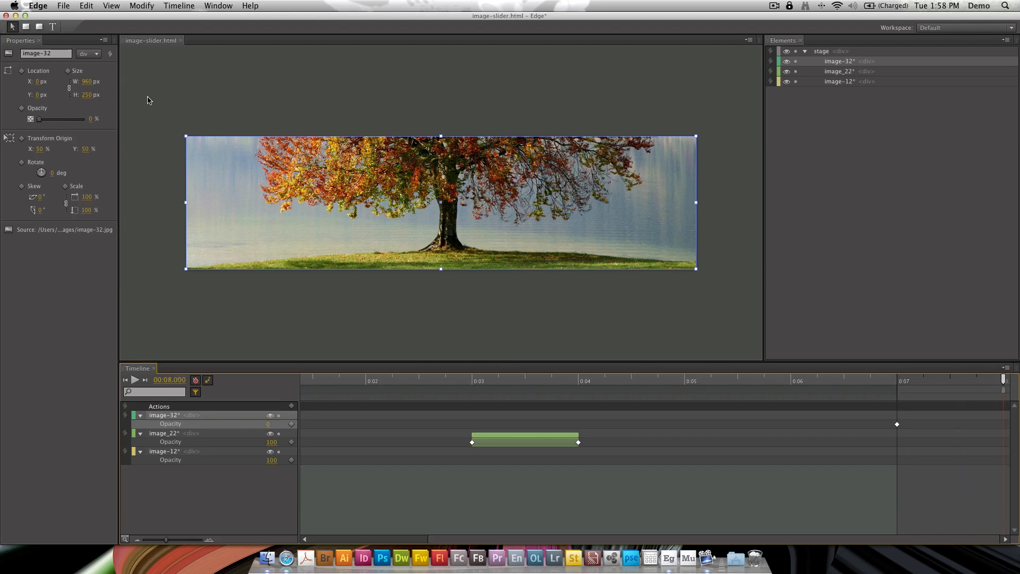
{"action": "left_click_drag", "start_coordinate": [52, 119], "coordinate": [96, 118]}
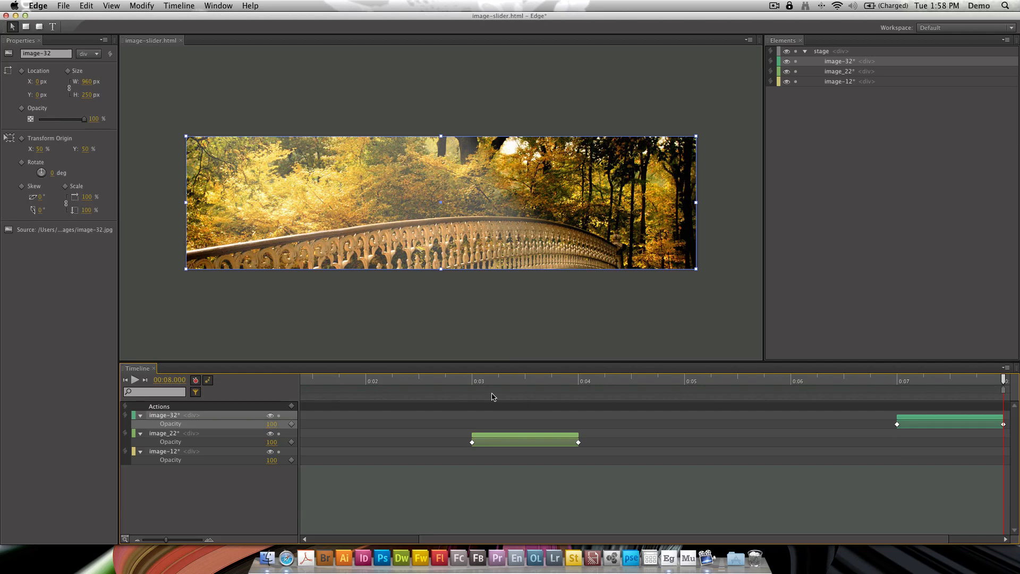
Step: Scrub through the timeline from the start to 8 seconds to review the fades between the three images
{"action": "left_click_drag", "start_coordinate": [422, 539], "coordinate": [314, 539]}
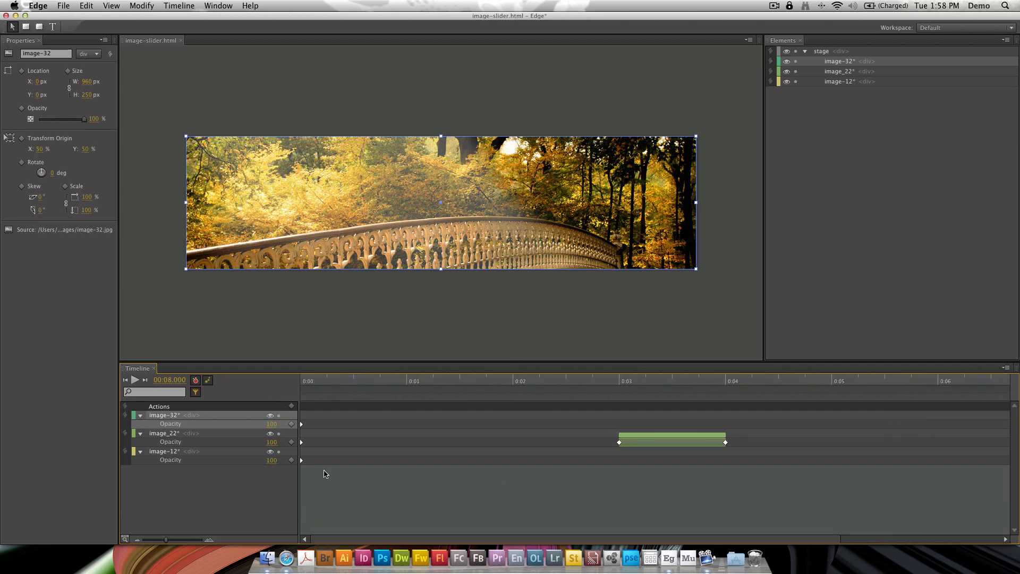
{"action": "left_click_drag", "start_coordinate": [410, 384], "coordinate": [744, 381]}
{"action": "scroll", "coordinate": [741, 412], "scroll_direction": "right", "scroll_amount": 5}
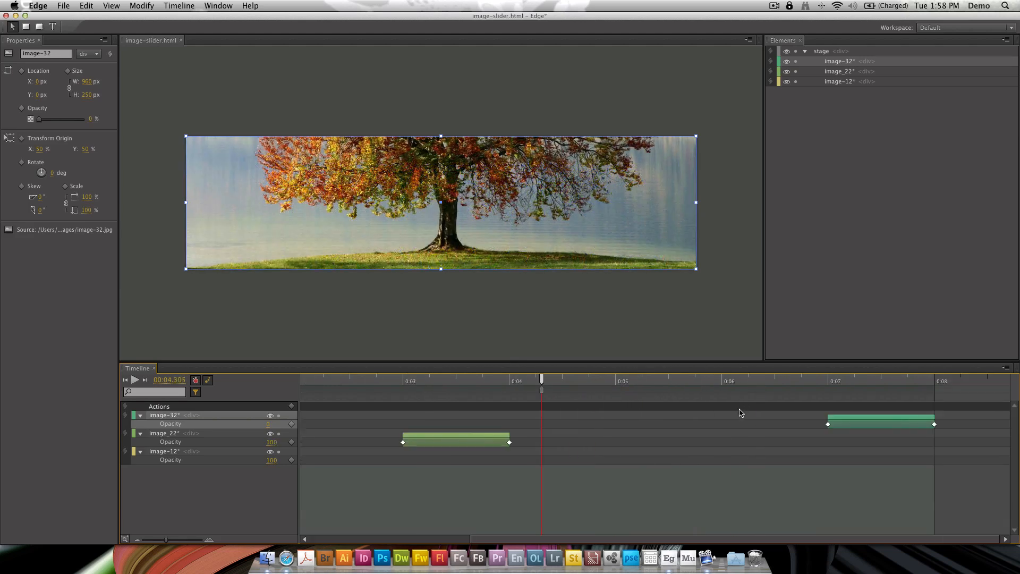
{"action": "left_click_drag", "start_coordinate": [826, 382], "coordinate": [936, 380]}
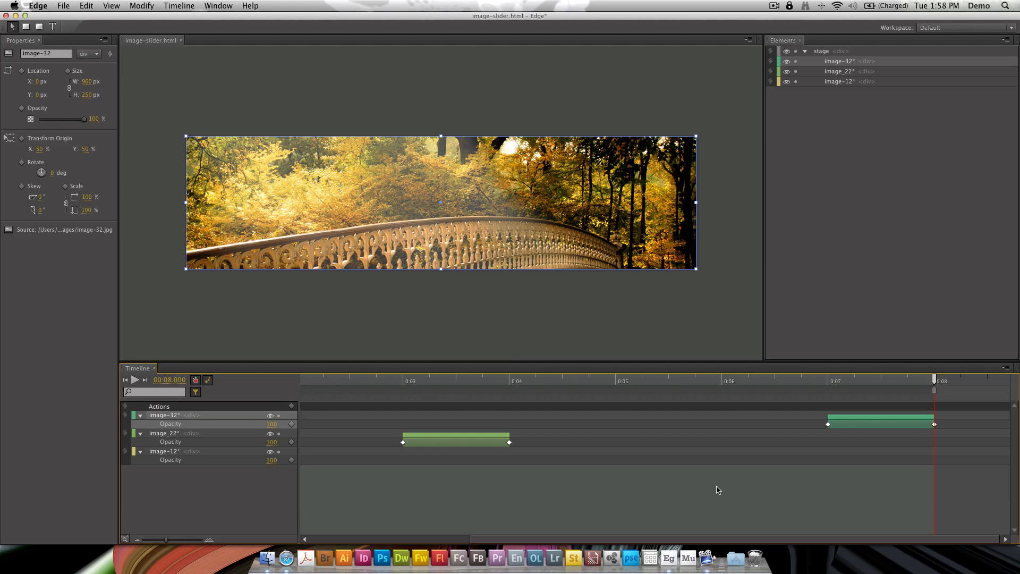
{"action": "scroll", "coordinate": [689, 471], "scroll_direction": "left", "scroll_amount": 5}
{"action": "left_click_drag", "start_coordinate": [359, 380], "coordinate": [619, 381]}
{"action": "scroll", "coordinate": [933, 387], "scroll_direction": "right", "scroll_amount": 5}
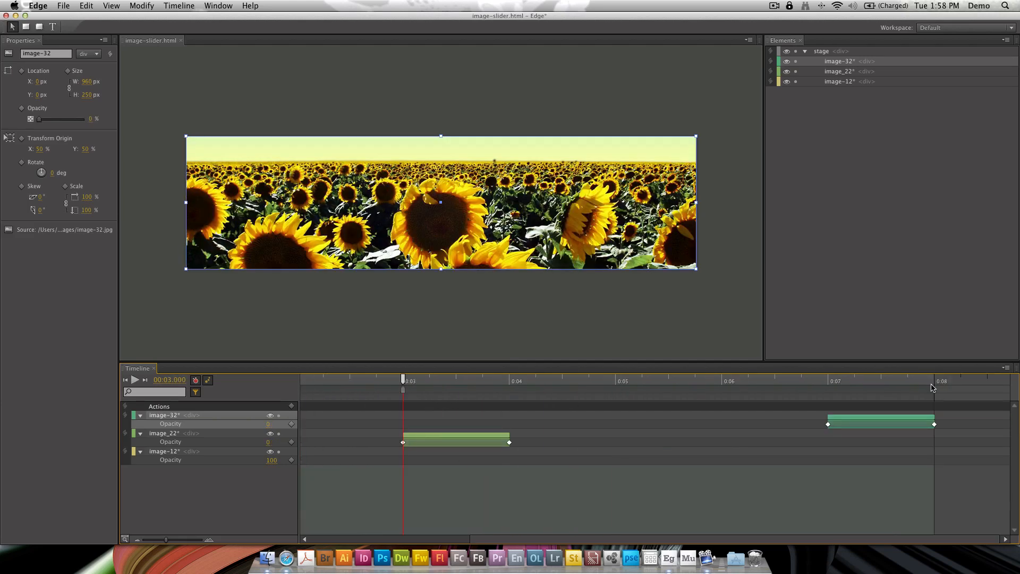
{"action": "left_click_drag", "start_coordinate": [880, 394], "coordinate": [934, 386]}
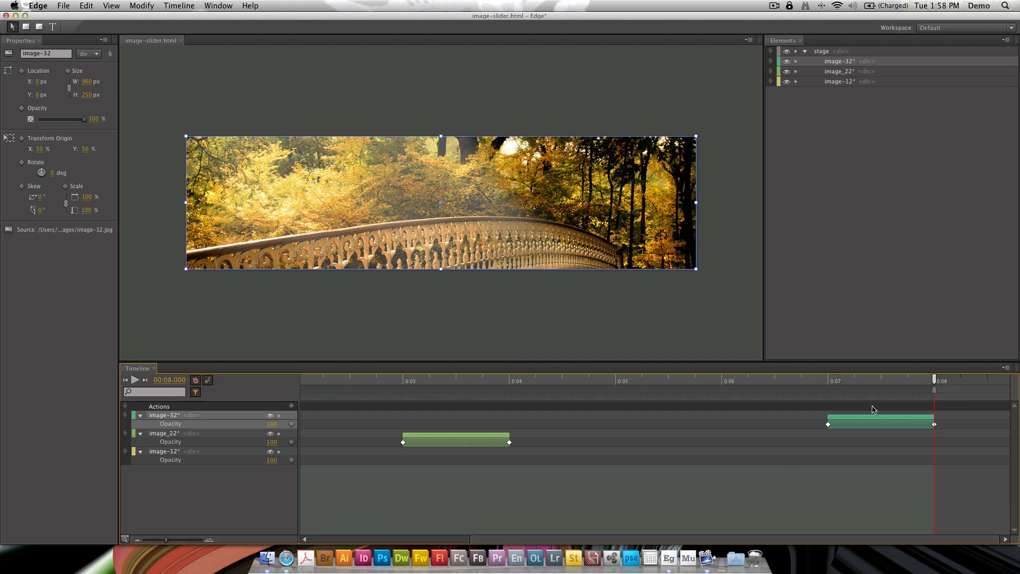
Step: Fade image-32 out with opacity keyframes of 100% at 11 seconds and 0% at 12 seconds
{"action": "left_click_drag", "start_coordinate": [935, 380], "coordinate": [903, 379]}
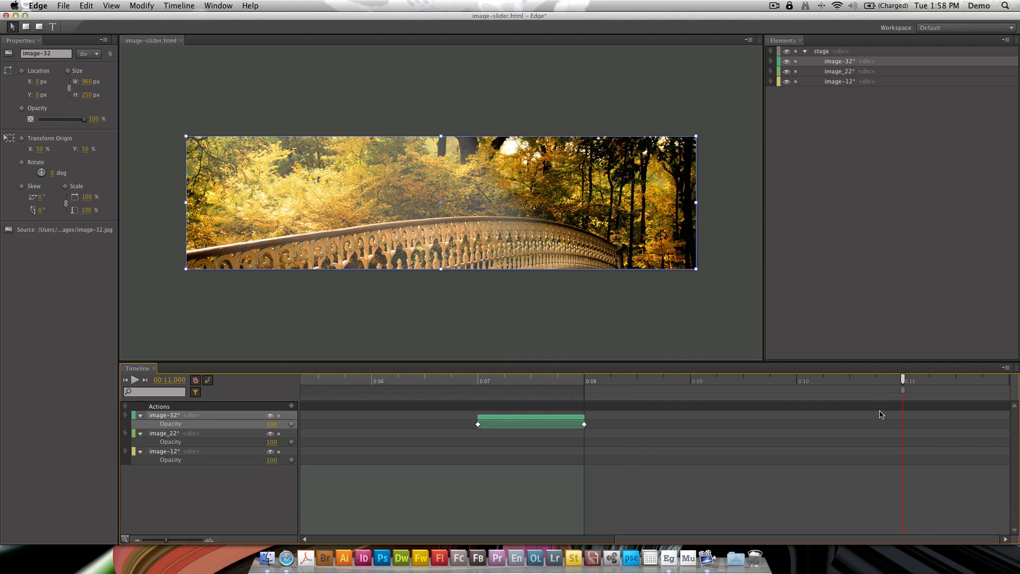
{"action": "left_click", "coordinate": [219, 416]}
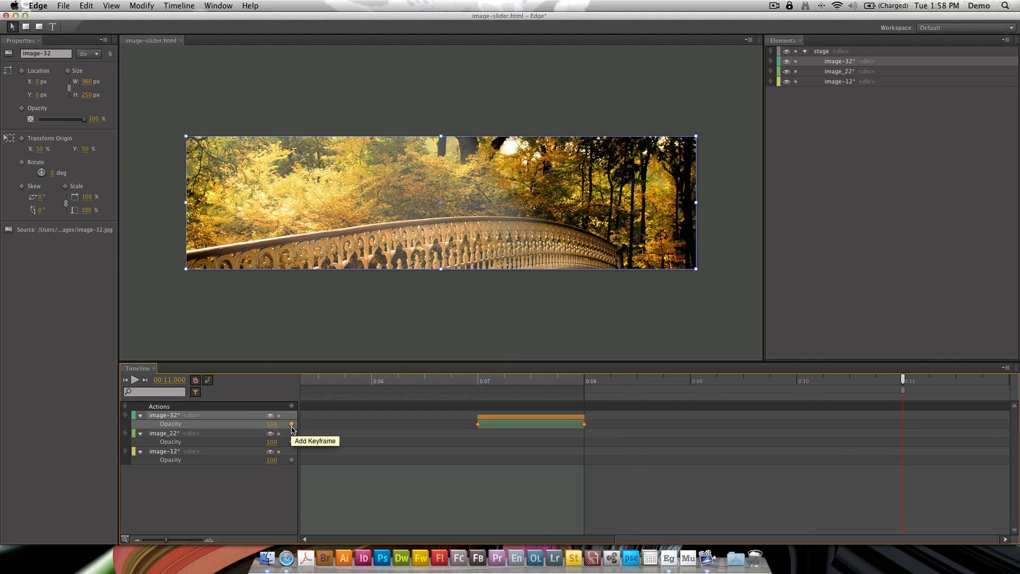
{"action": "left_click", "coordinate": [291, 424]}
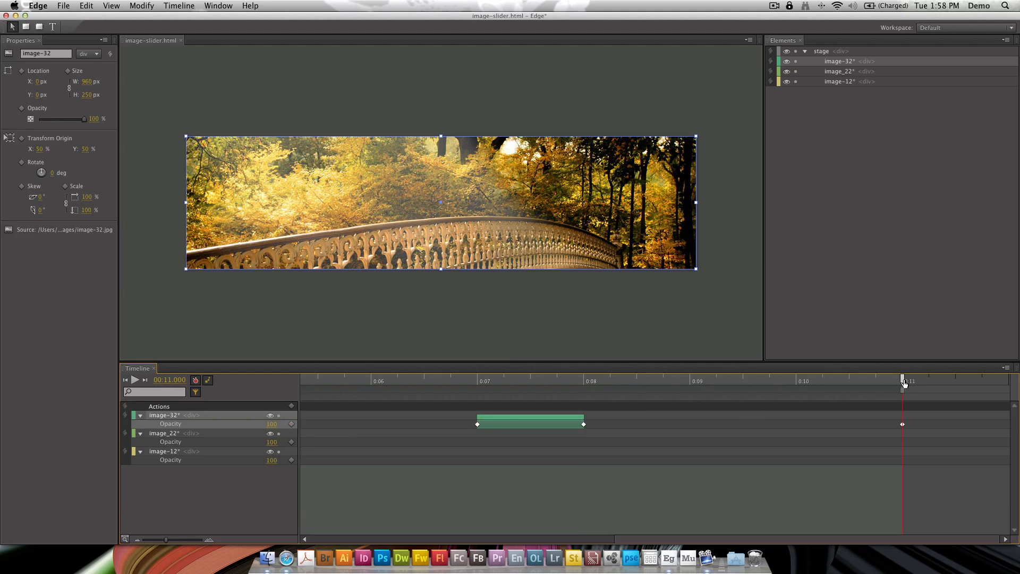
{"action": "left_click_drag", "start_coordinate": [904, 382], "coordinate": [1008, 381]}
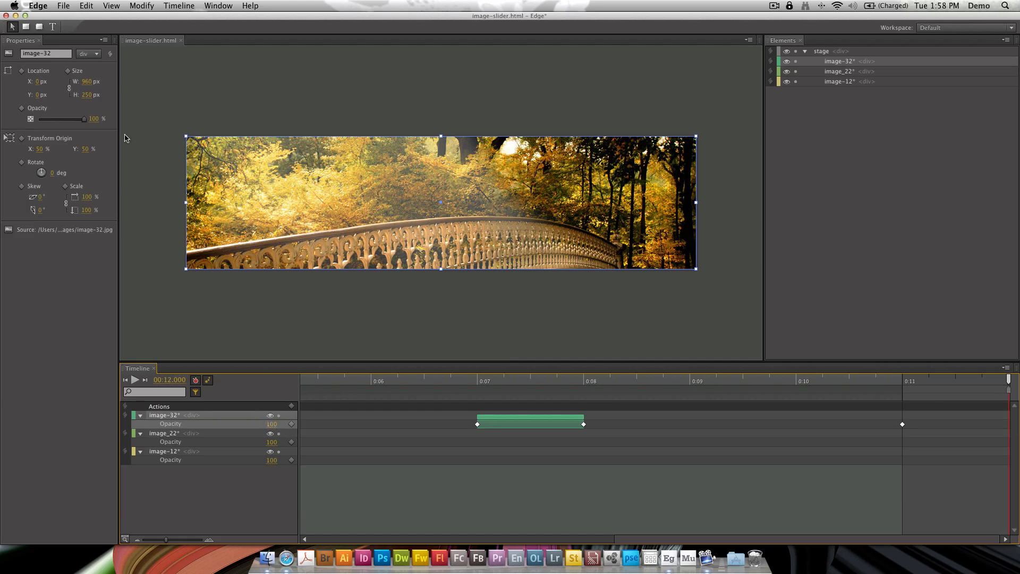
{"action": "left_click_drag", "start_coordinate": [75, 121], "coordinate": [14, 124]}
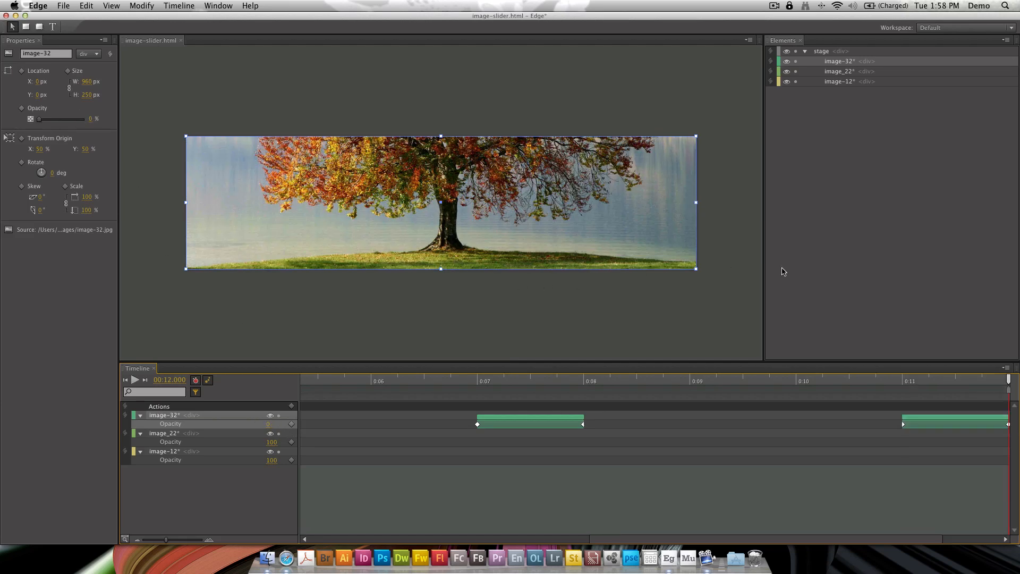
Step: Scrub back through the timeline to examine image-32's fade-in between 7 and 8 seconds
{"action": "left_click_drag", "start_coordinate": [913, 385], "coordinate": [750, 387]}
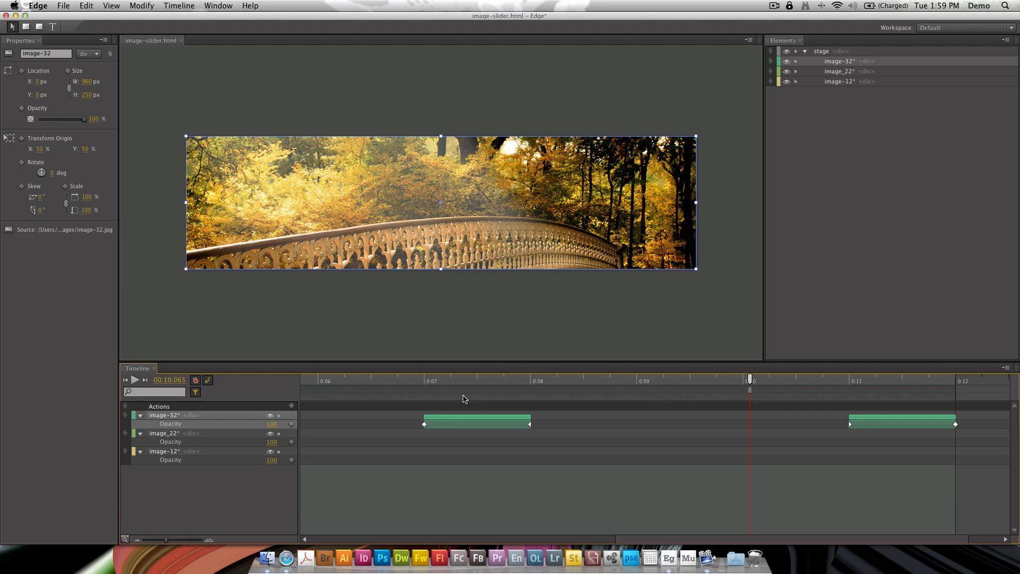
{"action": "left_click_drag", "start_coordinate": [521, 380], "coordinate": [424, 380]}
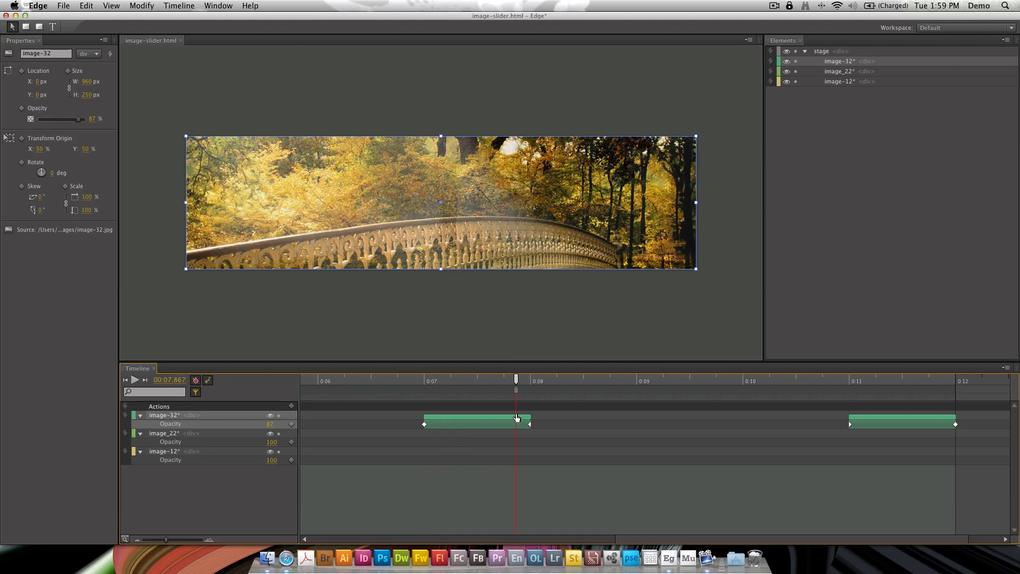
{"action": "left_click_drag", "start_coordinate": [422, 418], "coordinate": [530, 418]}
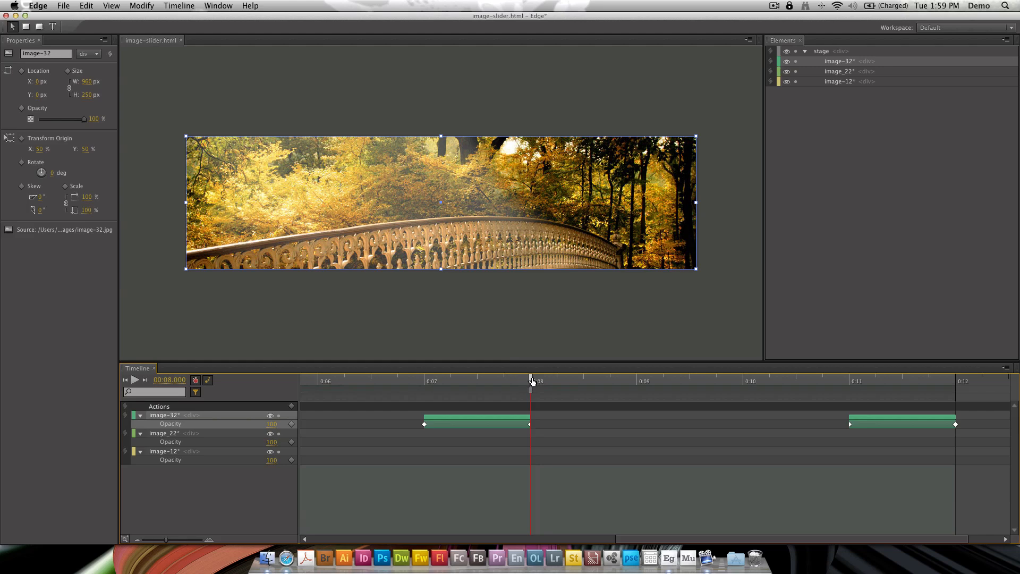
Step: Keyframe image_22's opacity from 100% at 9 seconds to 0% at 9.25 seconds, and shorten the transition to start at 9.214 seconds
{"action": "left_click_drag", "start_coordinate": [532, 381], "coordinate": [636, 394]}
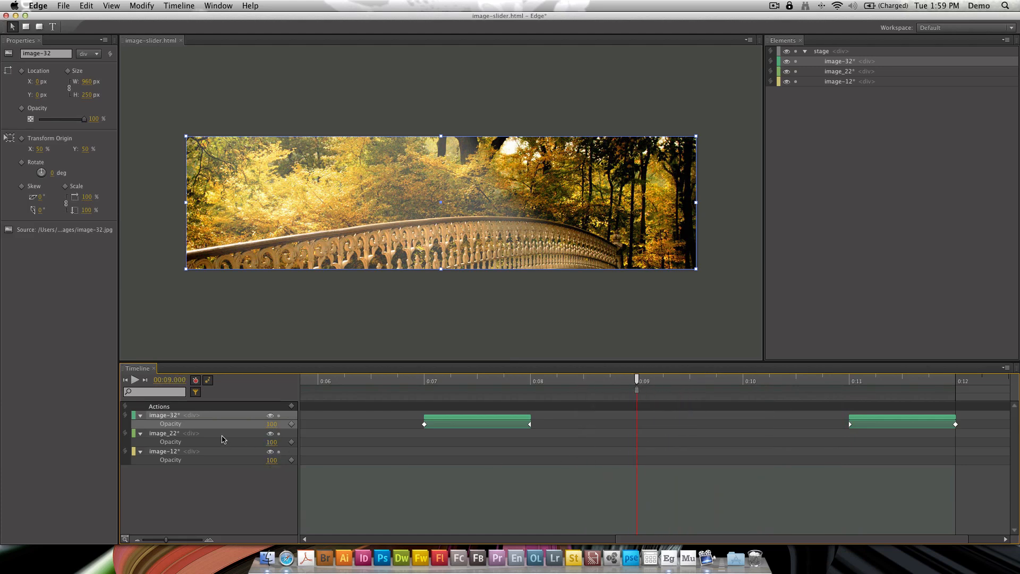
{"action": "left_click", "coordinate": [223, 440]}
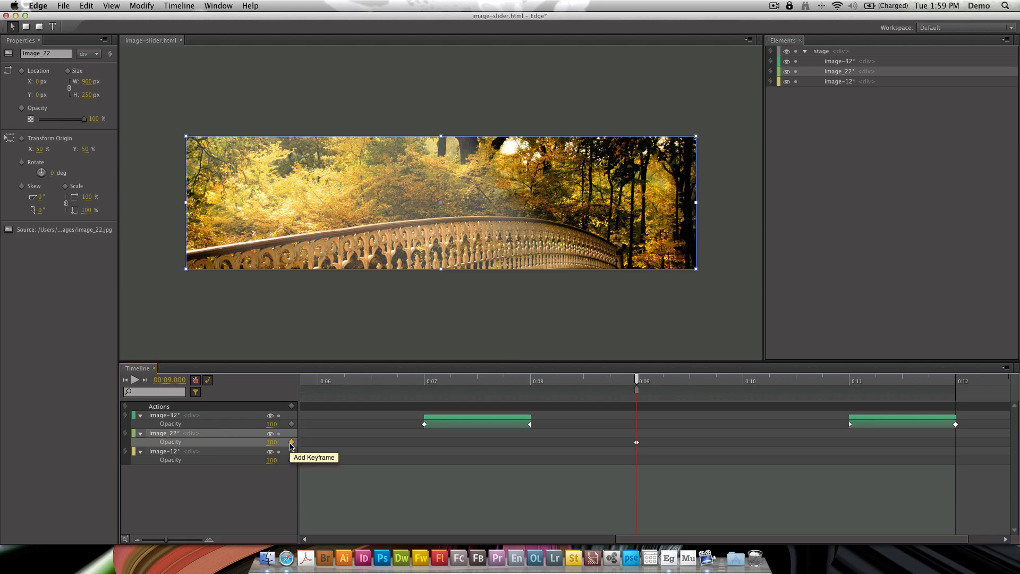
{"action": "left_click_drag", "start_coordinate": [644, 383], "coordinate": [664, 382]}
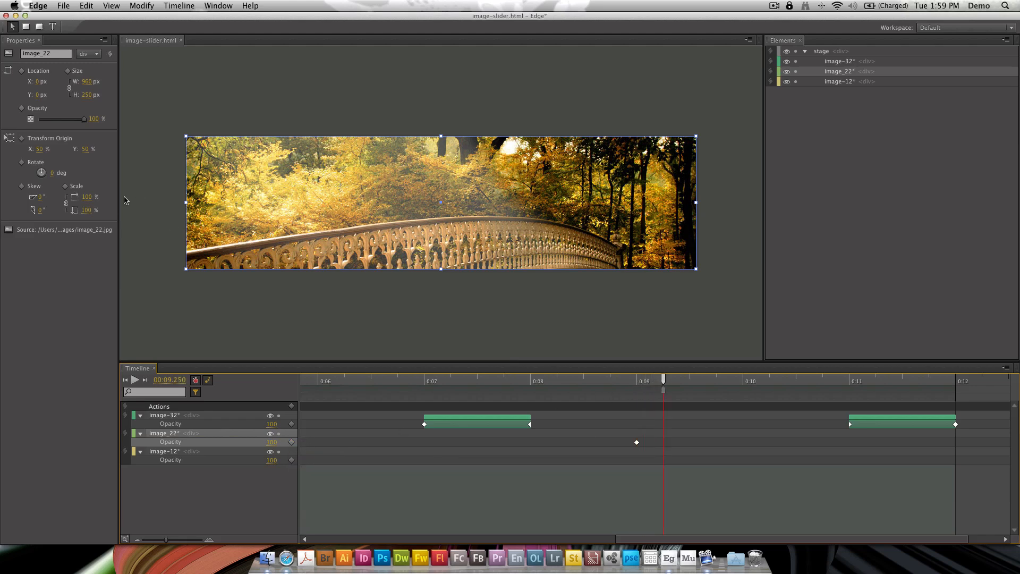
{"action": "left_click_drag", "start_coordinate": [83, 119], "coordinate": [39, 119]}
{"action": "left_click_drag", "start_coordinate": [637, 436], "coordinate": [660, 436]}
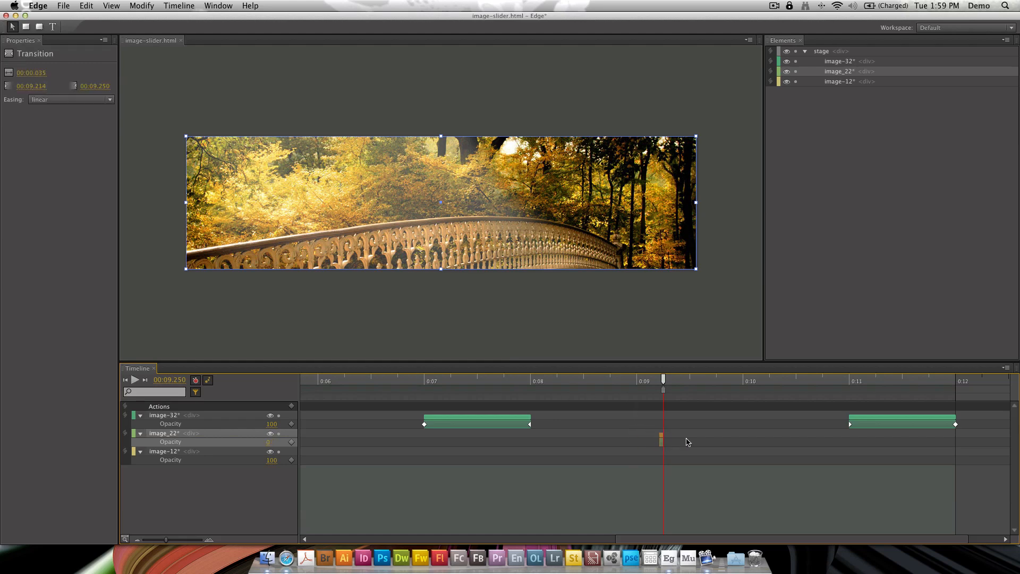
Step: Clear the selection and preview the image slider in Safari, closing the preview window when done
{"action": "left_click_drag", "start_coordinate": [664, 392], "coordinate": [614, 420]}
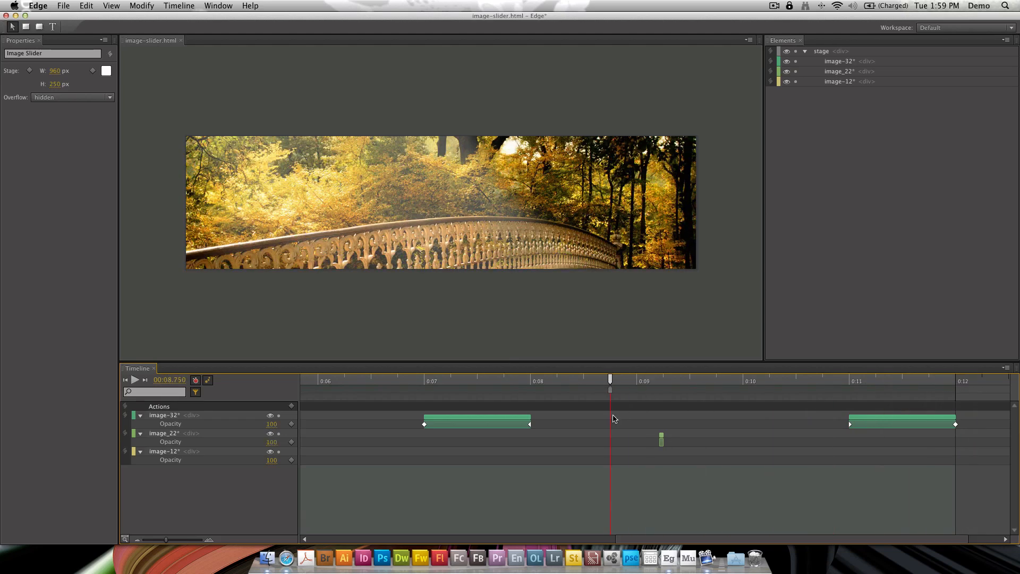
{"action": "key", "text": "super+Return"}
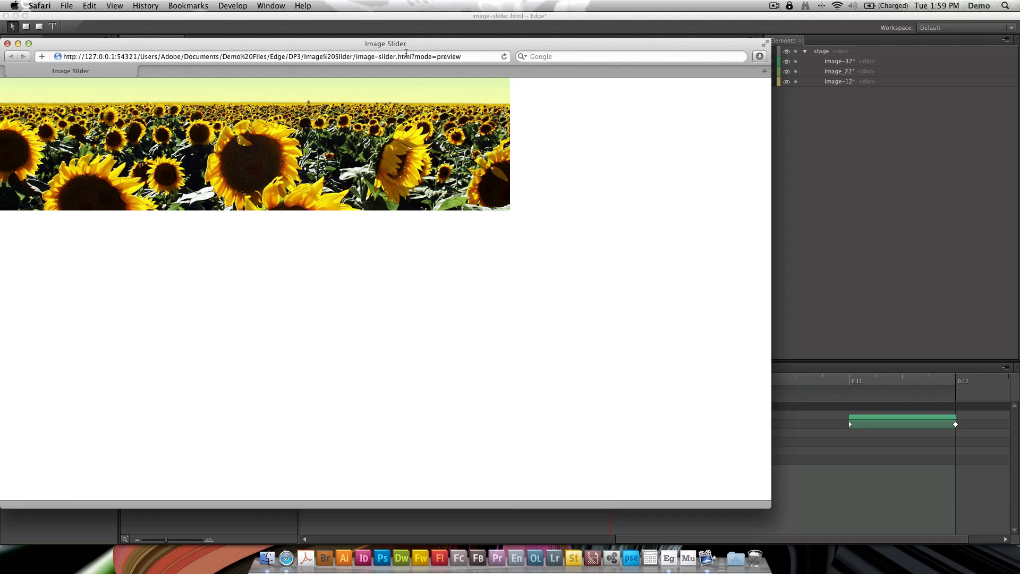
{"action": "left_click_drag", "start_coordinate": [405, 46], "coordinate": [484, 42]}
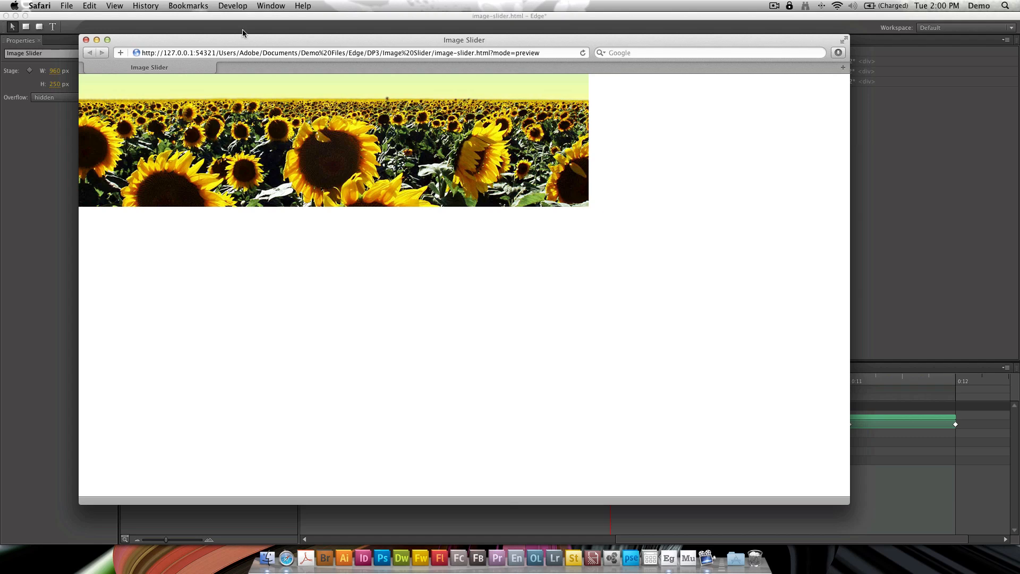
{"action": "left_click", "coordinate": [86, 40]}
{"action": "left_click", "coordinate": [781, 479]}
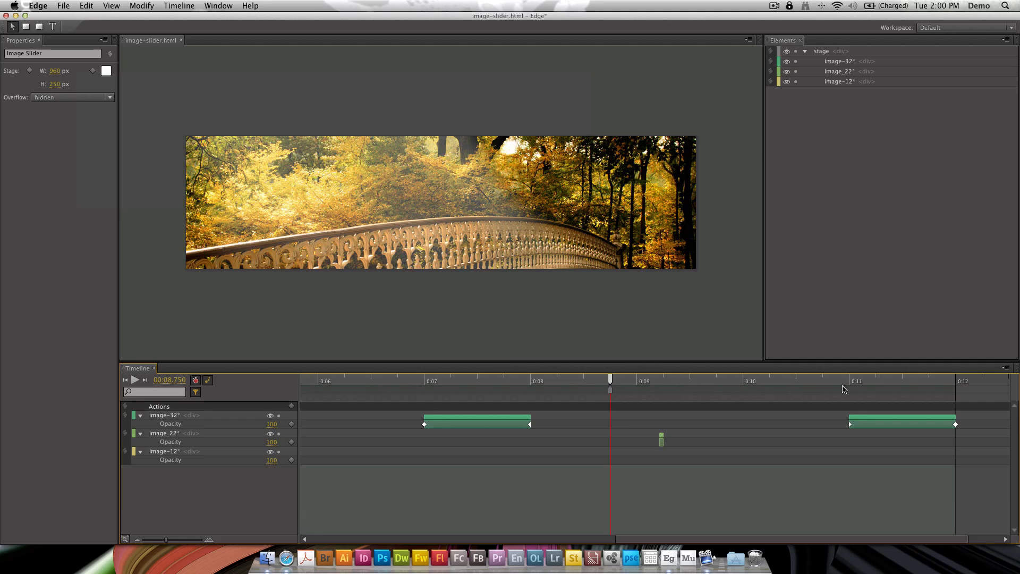
Step: Add a trigger to the Actions track at 12 seconds and reposition its code window over the stage
{"action": "left_click", "coordinate": [940, 381]}
{"action": "mouse_move", "coordinate": [940, 381]}
{"action": "left_mouse_down"}
{"action": "mouse_move", "coordinate": [962, 382]}
{"action": "mouse_move", "coordinate": [954, 383]}
{"action": "left_mouse_up"}
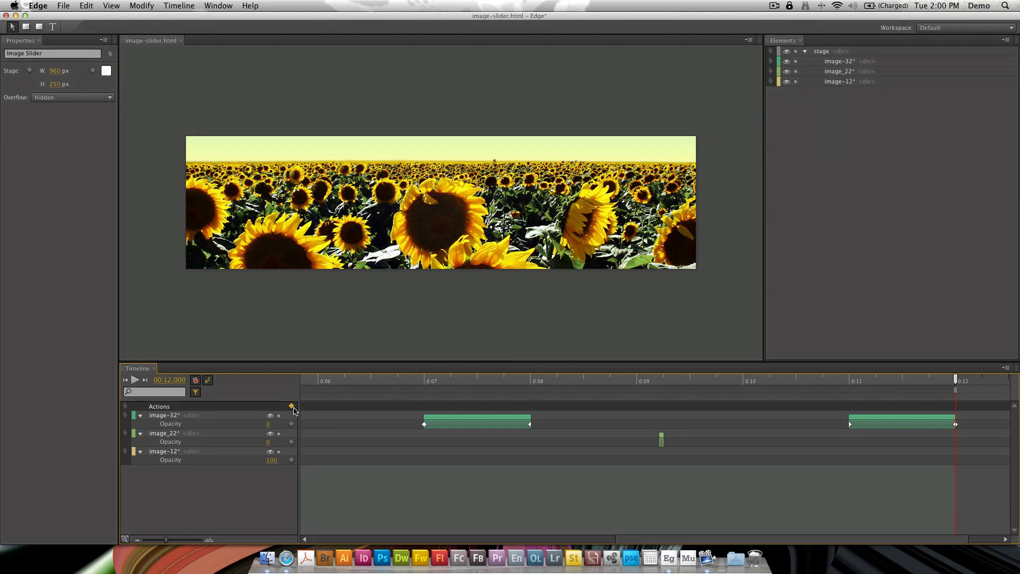
{"action": "left_click", "coordinate": [292, 406]}
{"action": "left_click_drag", "start_coordinate": [783, 319], "coordinate": [416, 141]}
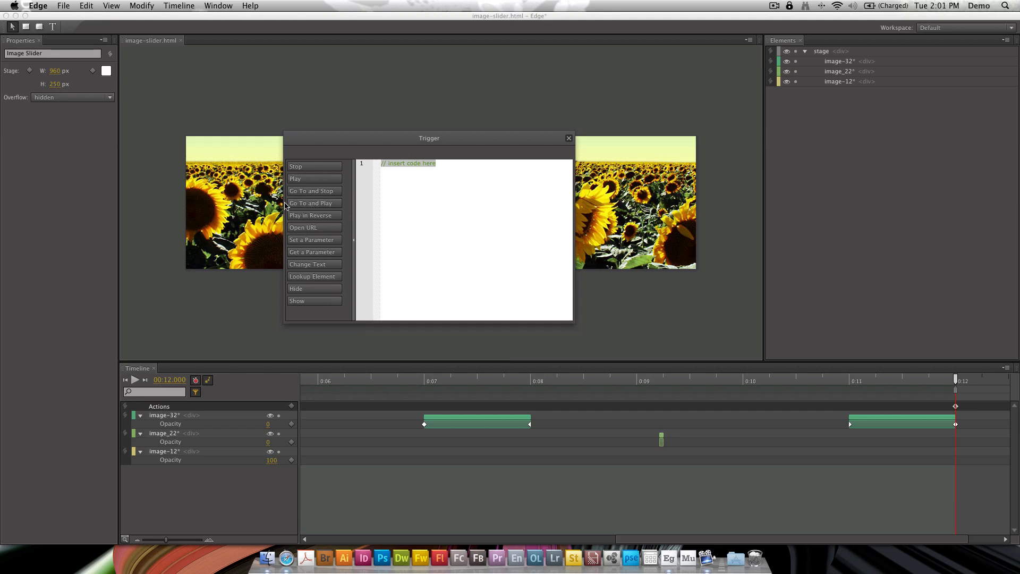
Step: Make the 12-second trigger play the timeline from position 0 with a Go To and Play action, and close its code window
{"action": "left_click", "coordinate": [316, 204]}
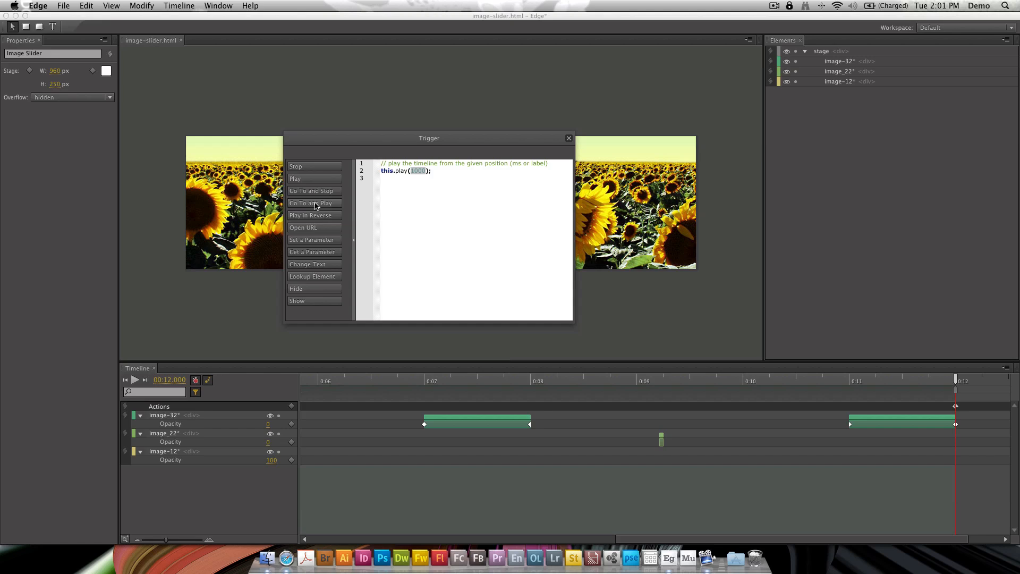
{"action": "type", "text": "0"}
{"action": "left_click", "coordinate": [568, 139]}
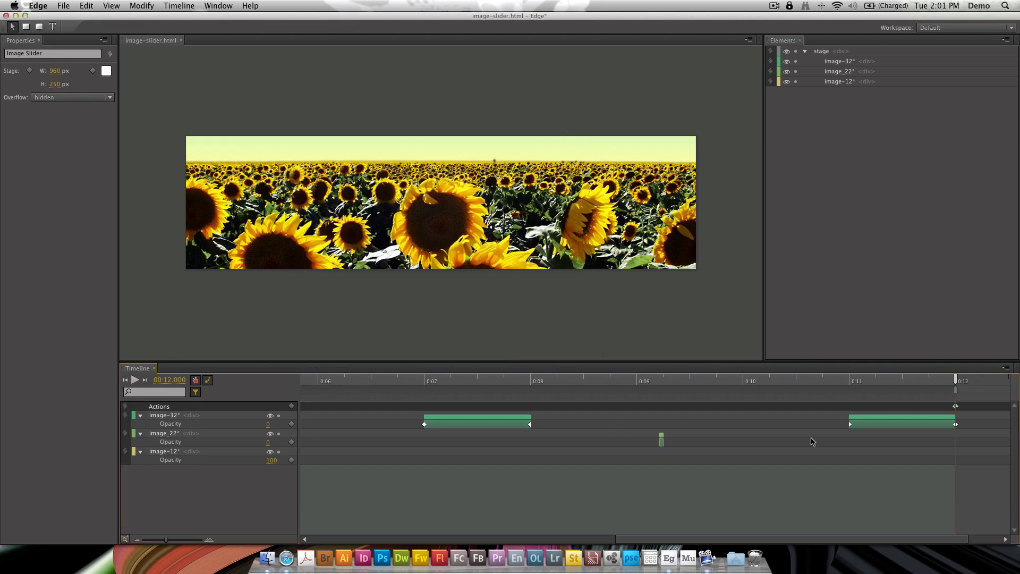
Step: Preview the looping image slider in Safari, quit the browser when done, and save the image-slider.html composition
{"action": "key", "text": "super+Return"}
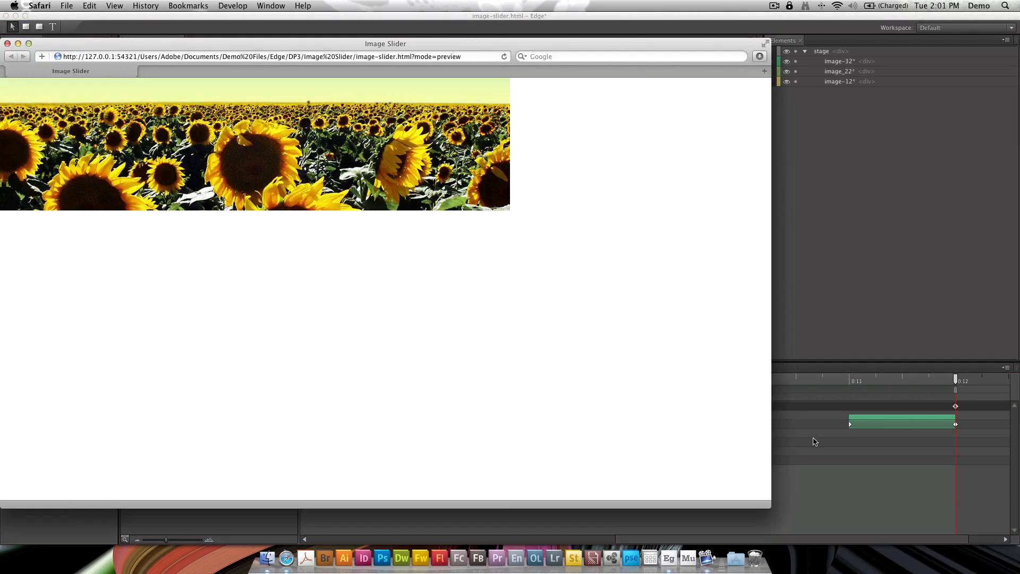
{"action": "left_click_drag", "start_coordinate": [403, 46], "coordinate": [509, 42]}
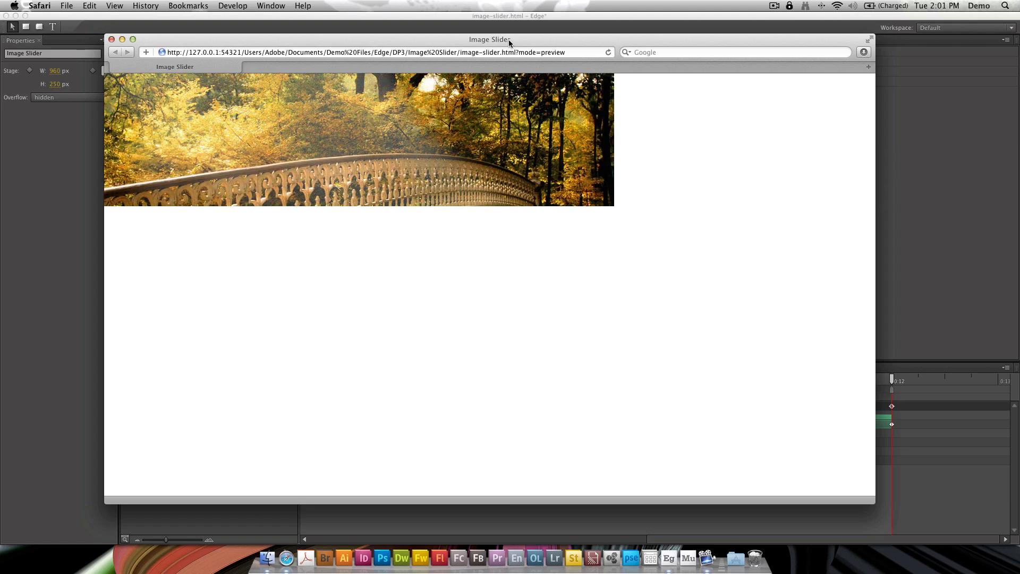
{"action": "key", "text": "super+q"}
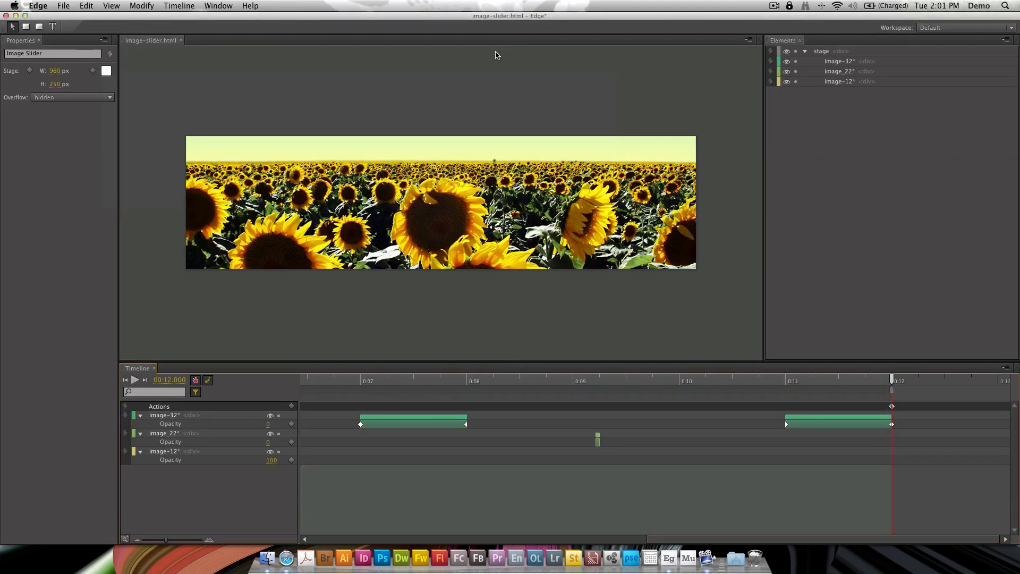
{"action": "key", "text": "super+s"}
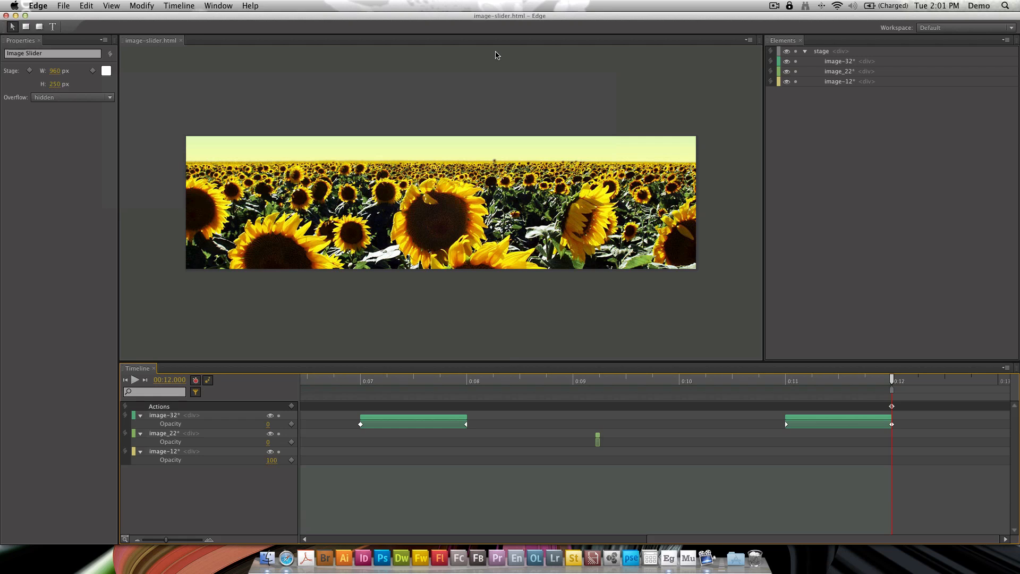